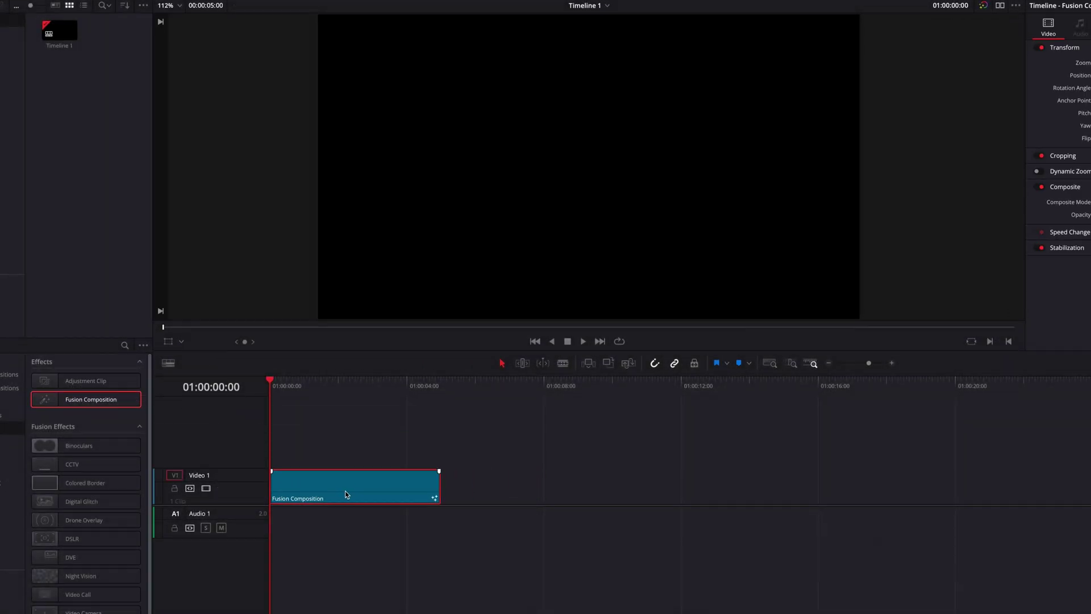
- Switch to the Fusion page to show the Fusion Composition clip's MediaOut node graph
left_click(593, 605)
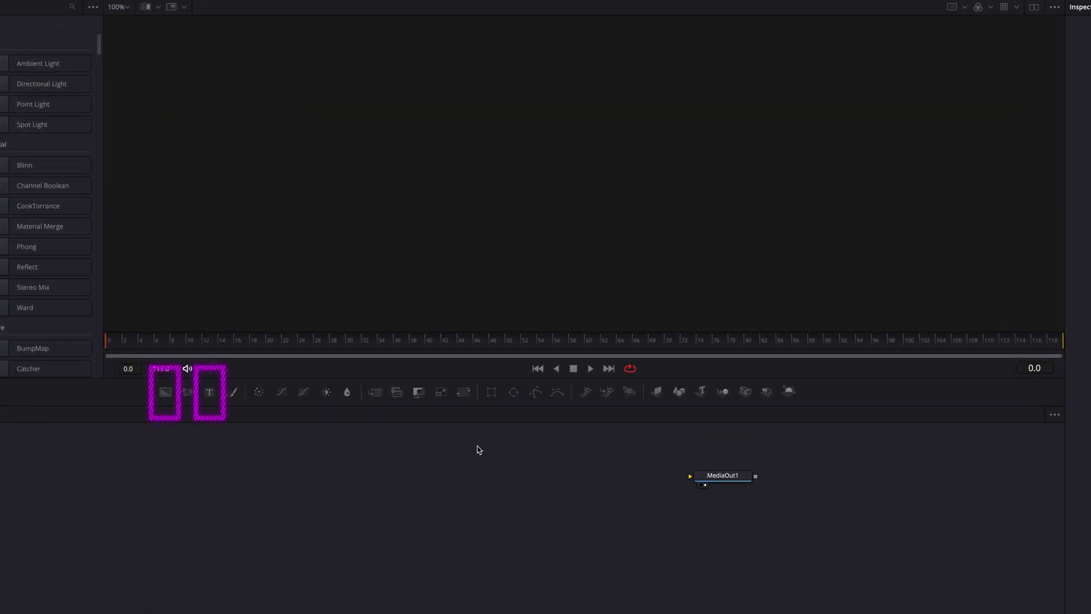
- Add Text+ and Background nodes, merge Text1 over Background1 into MediaOut1, and select Text1
left_click_drag(209, 392, 483, 467)
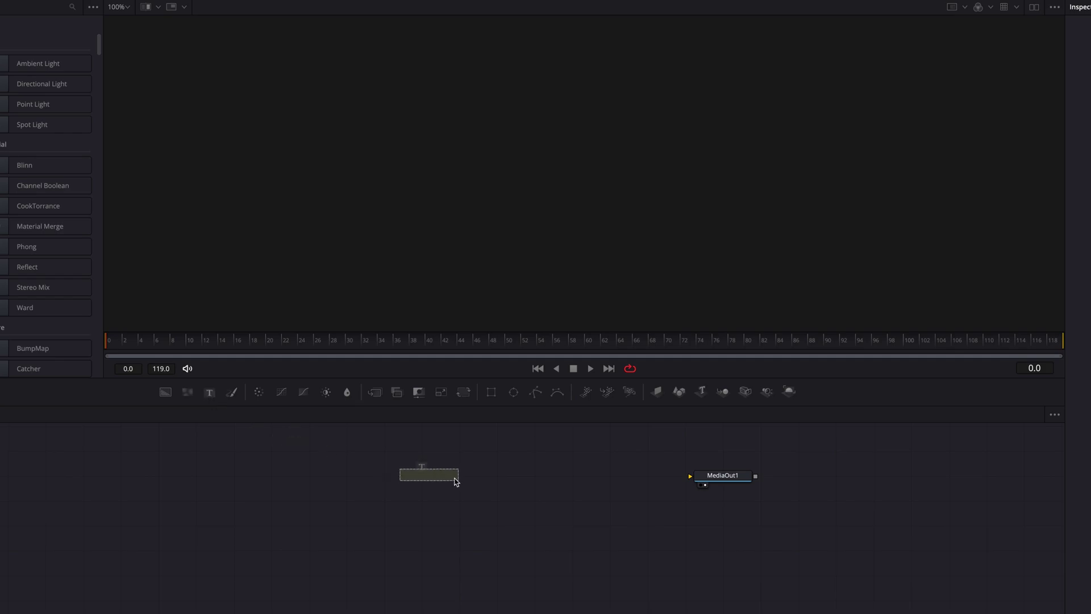
left_click_drag(166, 392, 487, 499)
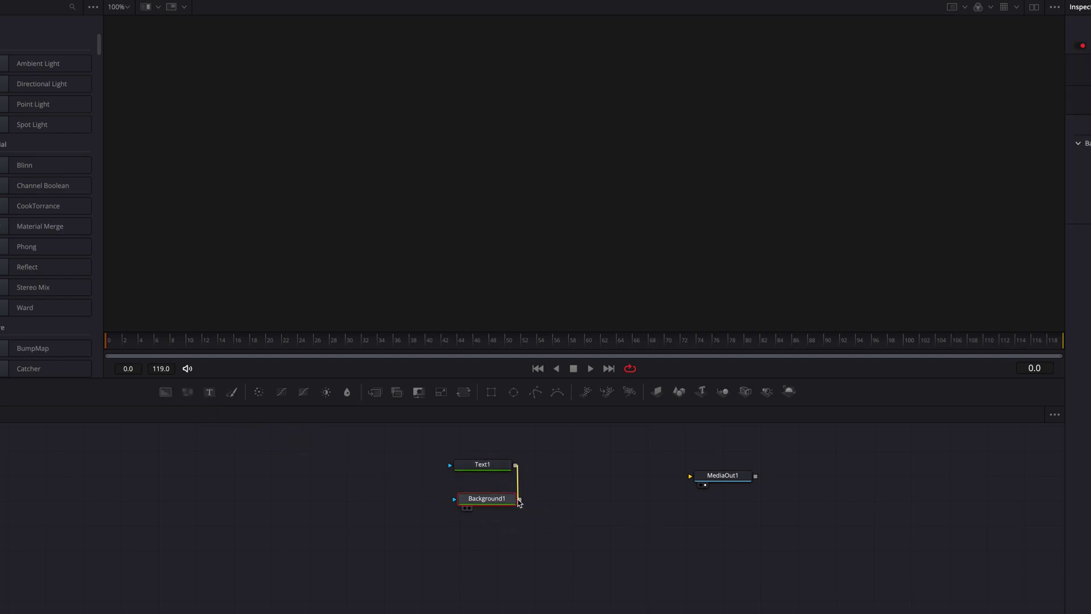
left_click_drag(515, 465, 519, 499)
left_click_drag(595, 501, 690, 476)
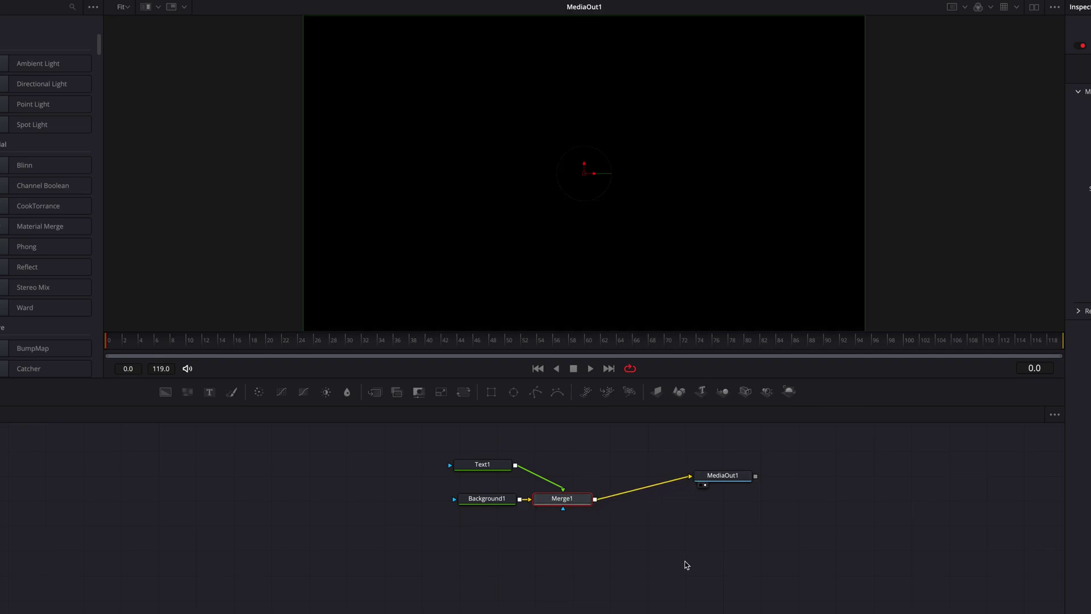
left_click(502, 465)
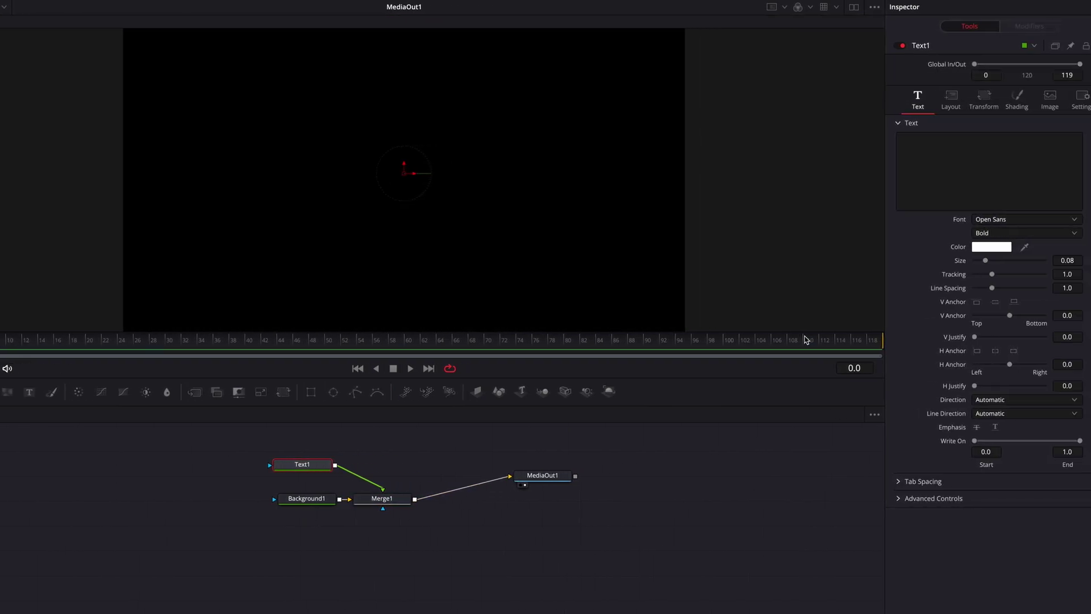
- Set the title to 'CINEMATIC TEXT BLUR' in Open Sans Light at size 0.1268
left_click(1028, 235)
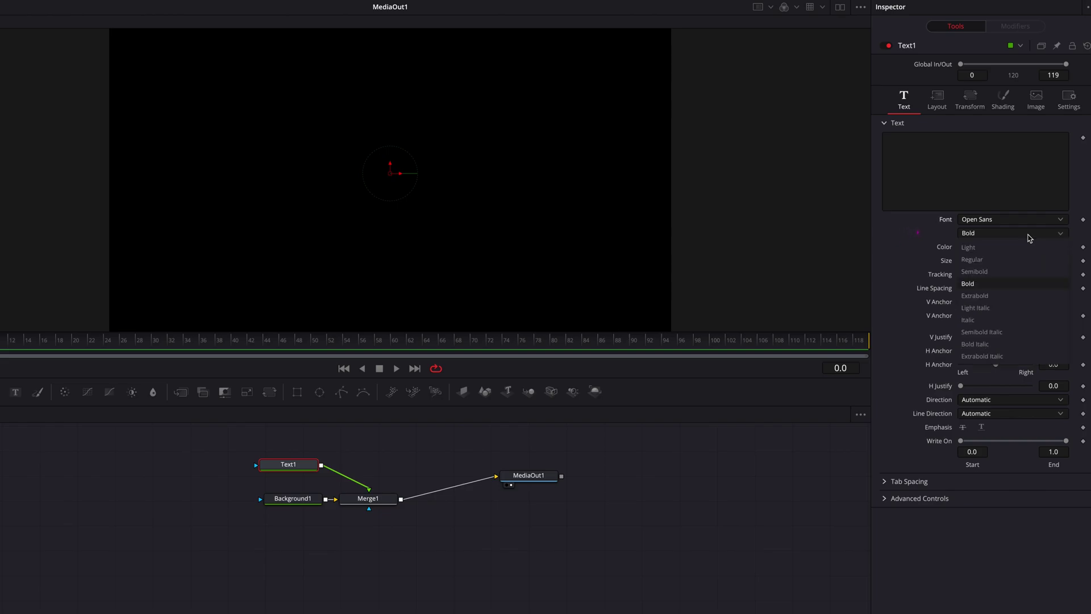
left_click(1032, 248)
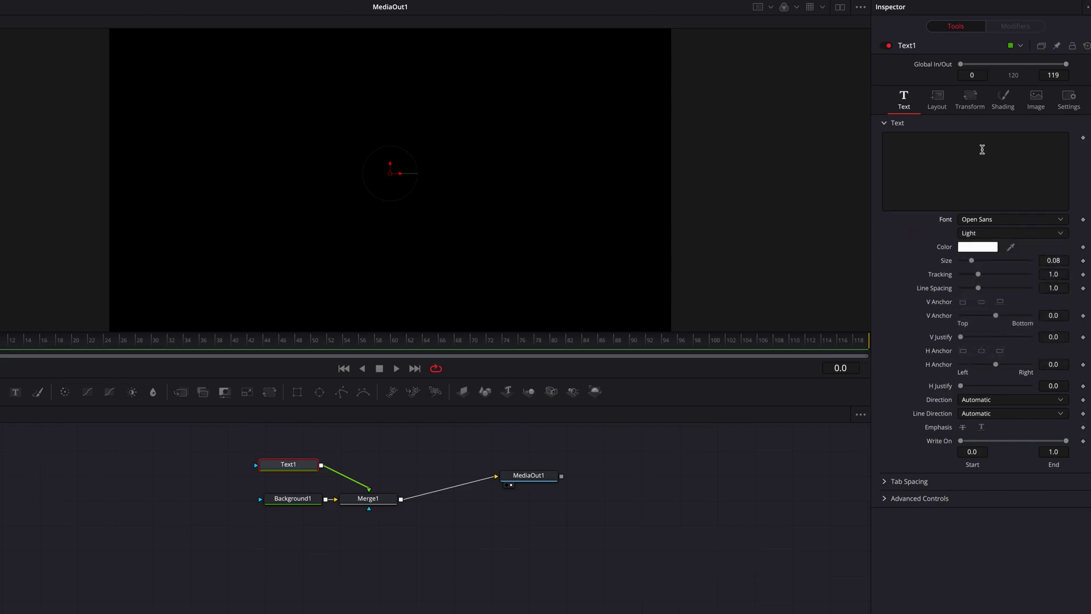
left_click(982, 149)
type("CINEMATIC TEXT")
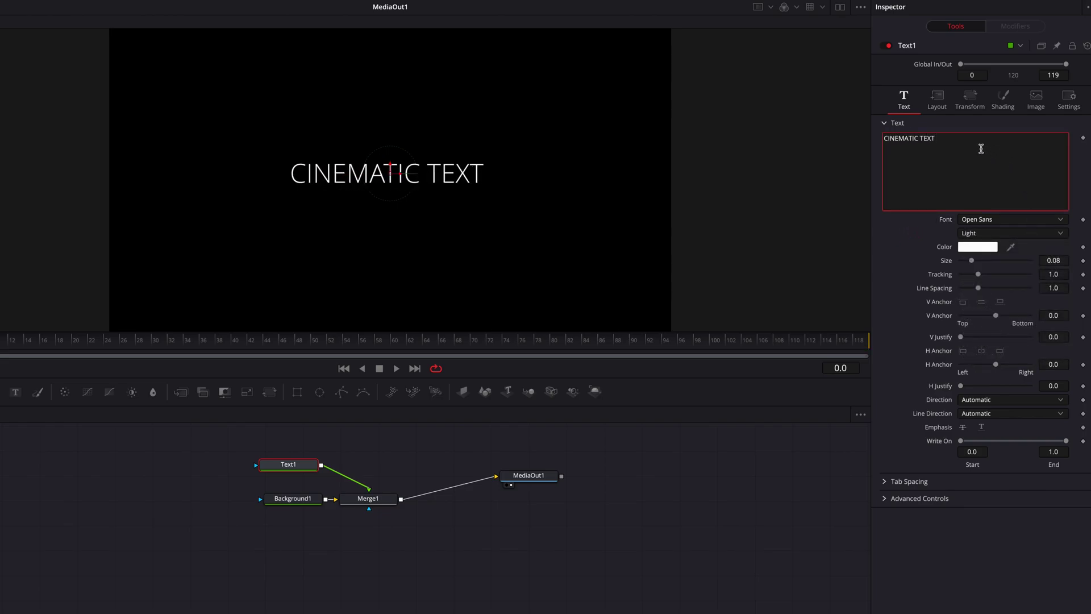
type(" BLUR")
left_click_drag(1053, 259, 622, 264)
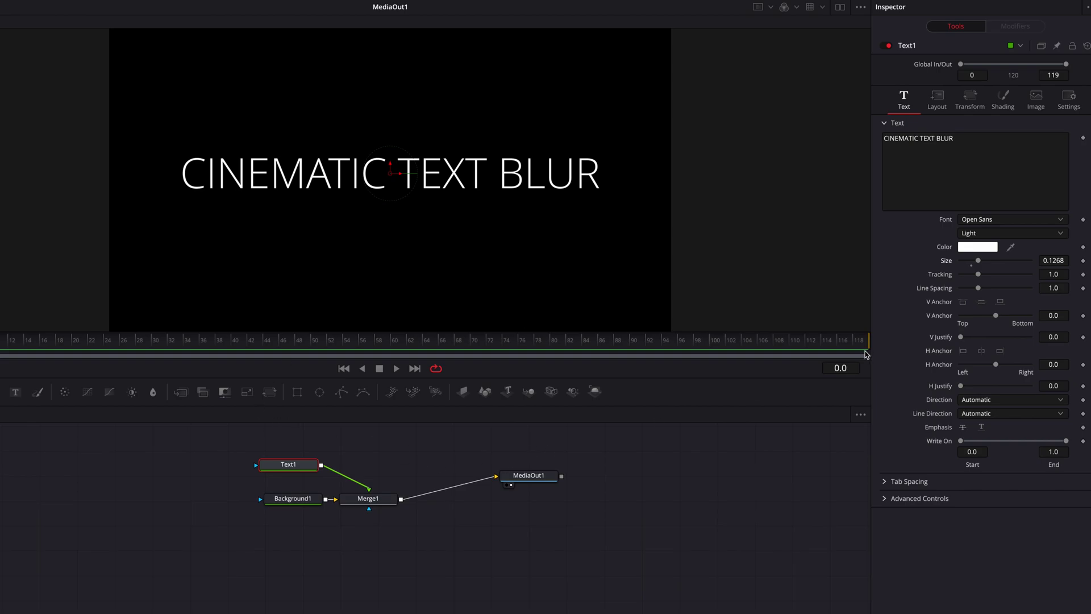
left_click(965, 159)
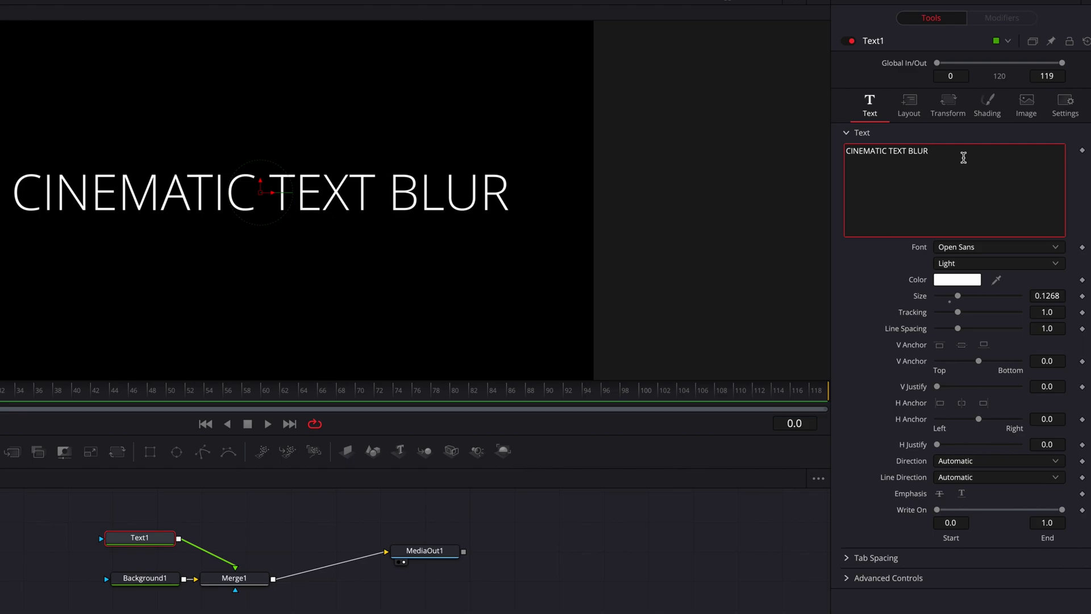
right_click(963, 159)
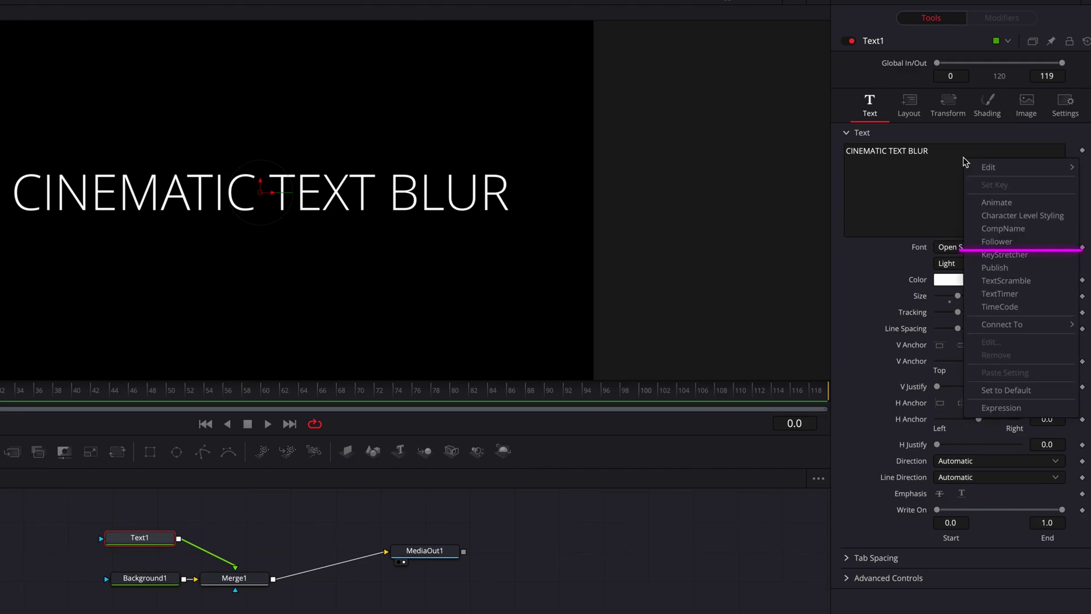
- Add a Follower modifier to the text with delay 2.0 and Random But One by One order
left_click(1059, 245)
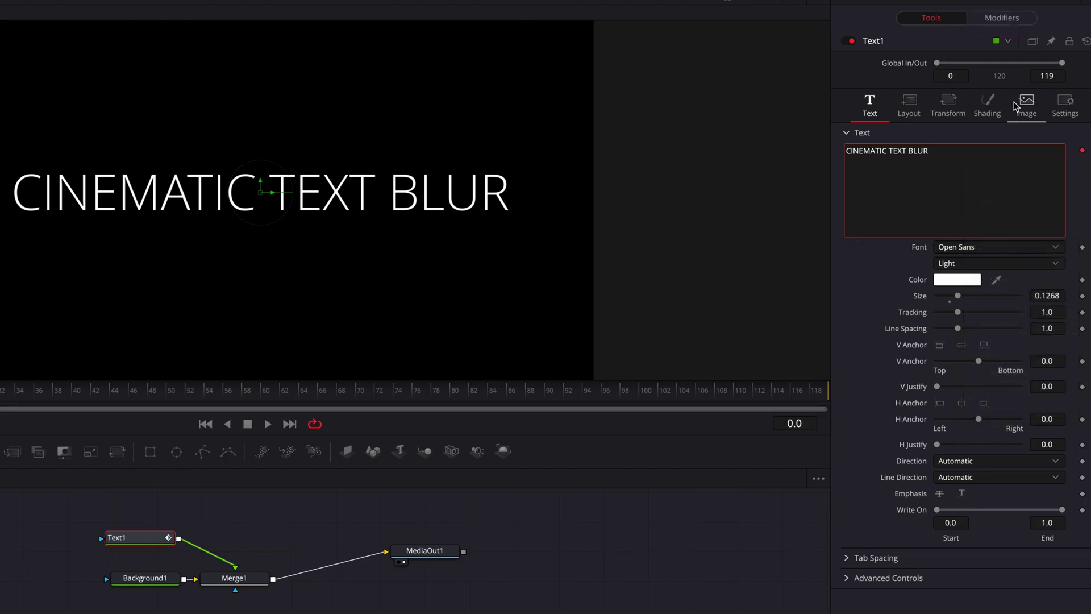
left_click(1007, 24)
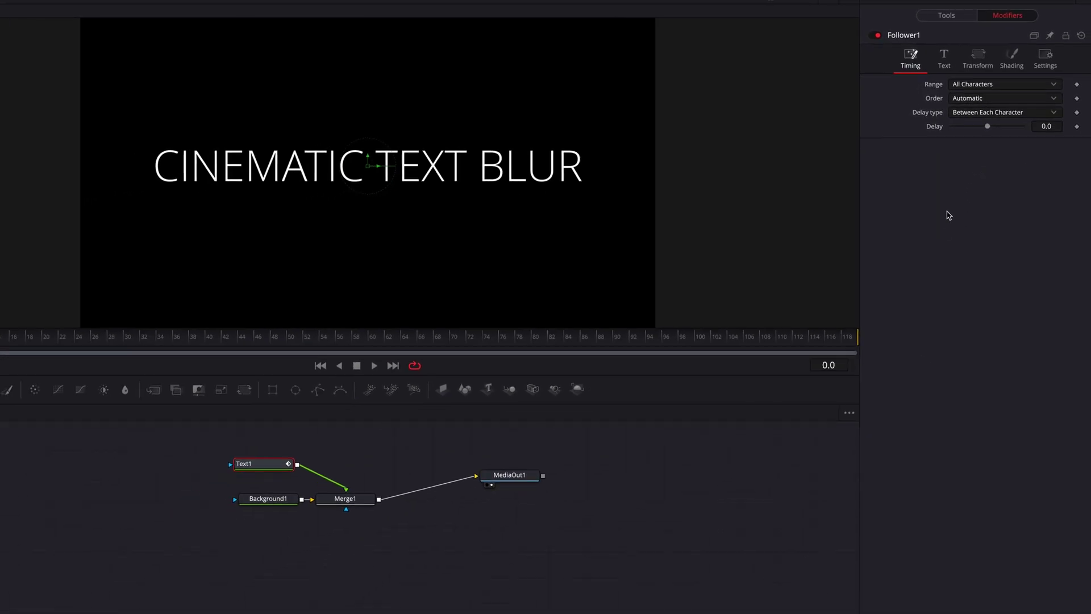
left_click(1054, 127)
type("2")
key("Return")
left_click(1028, 101)
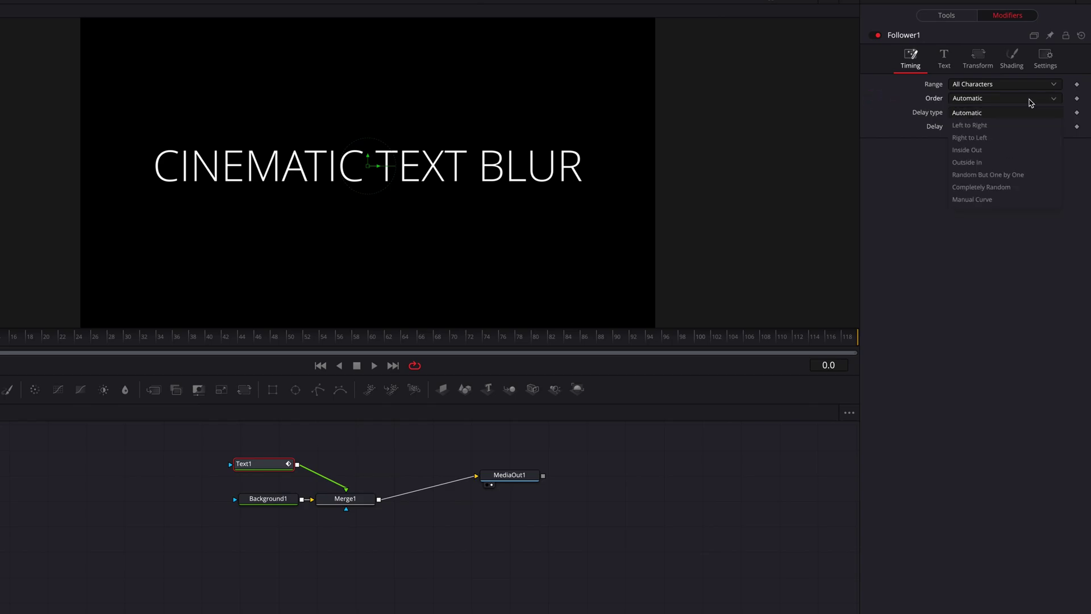
left_click(1053, 181)
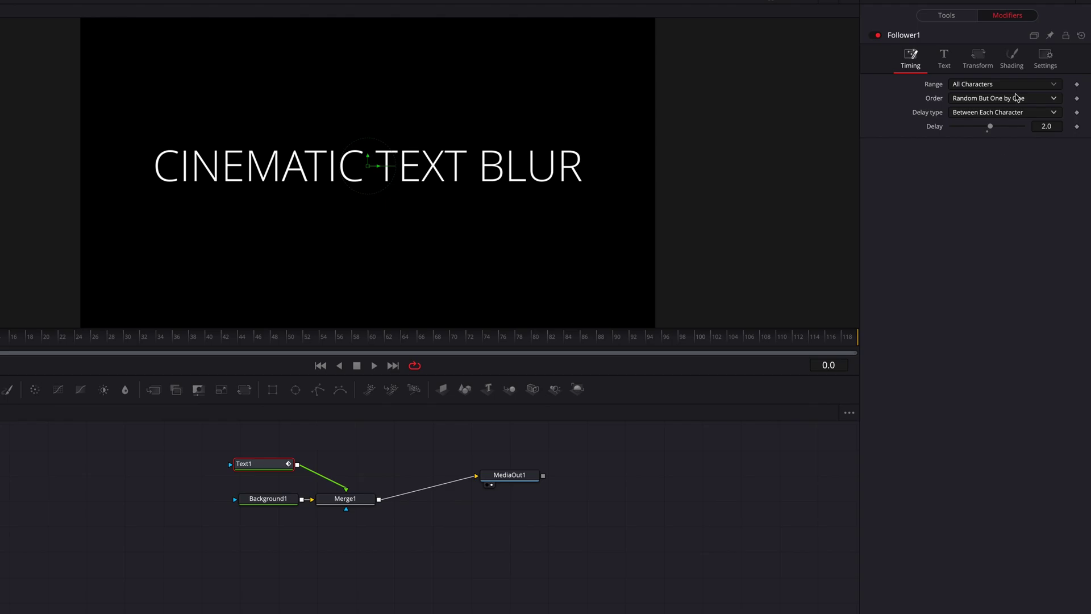
left_click(1013, 56)
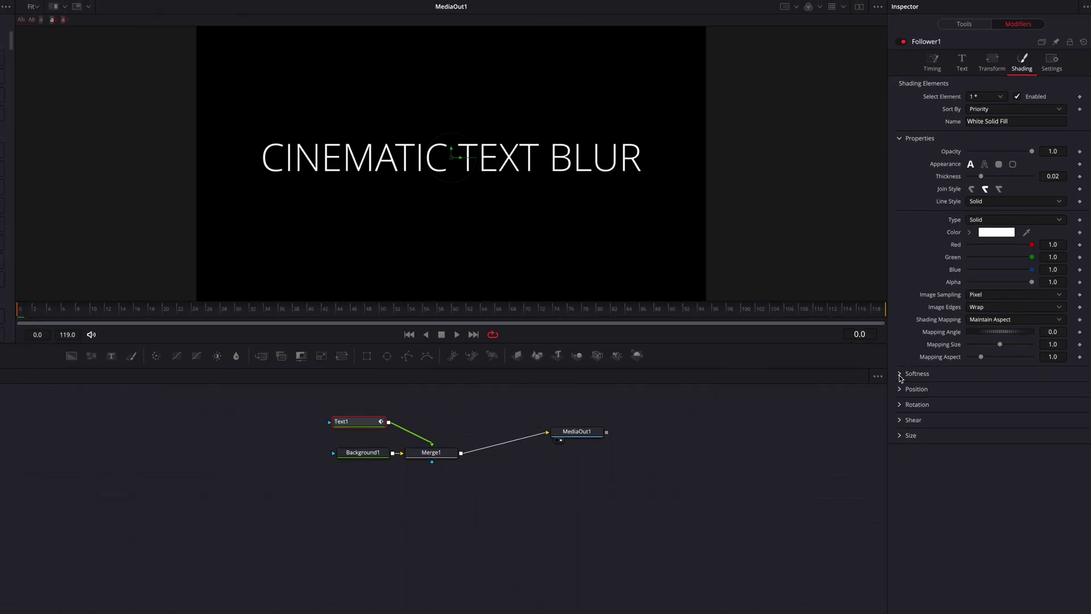
- Keyframe the Follower's Softness X and Y at 20 on frame 0
left_click(901, 375)
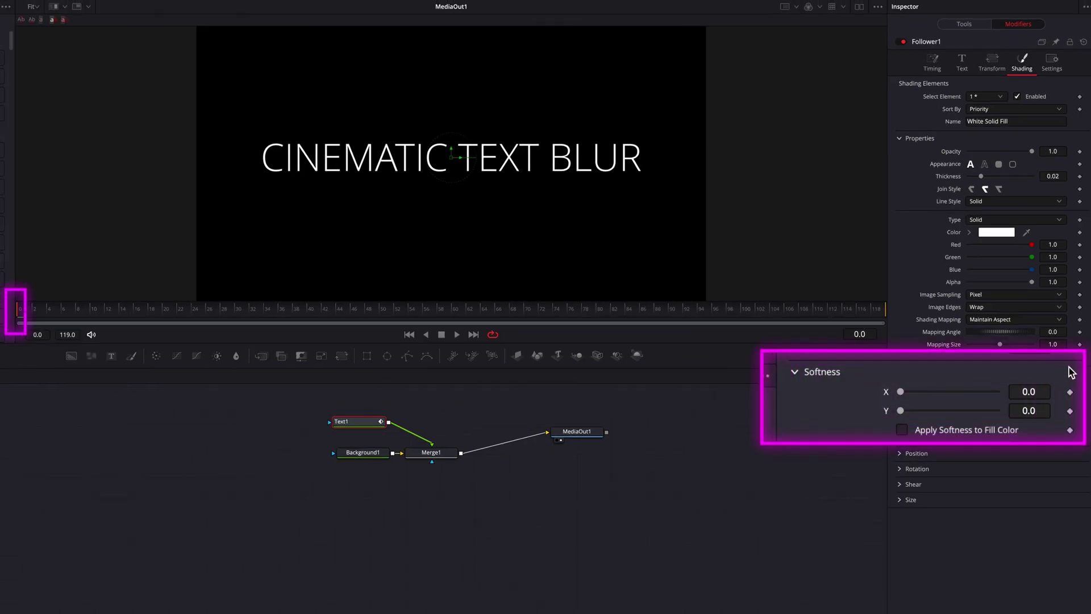
left_click(1070, 392)
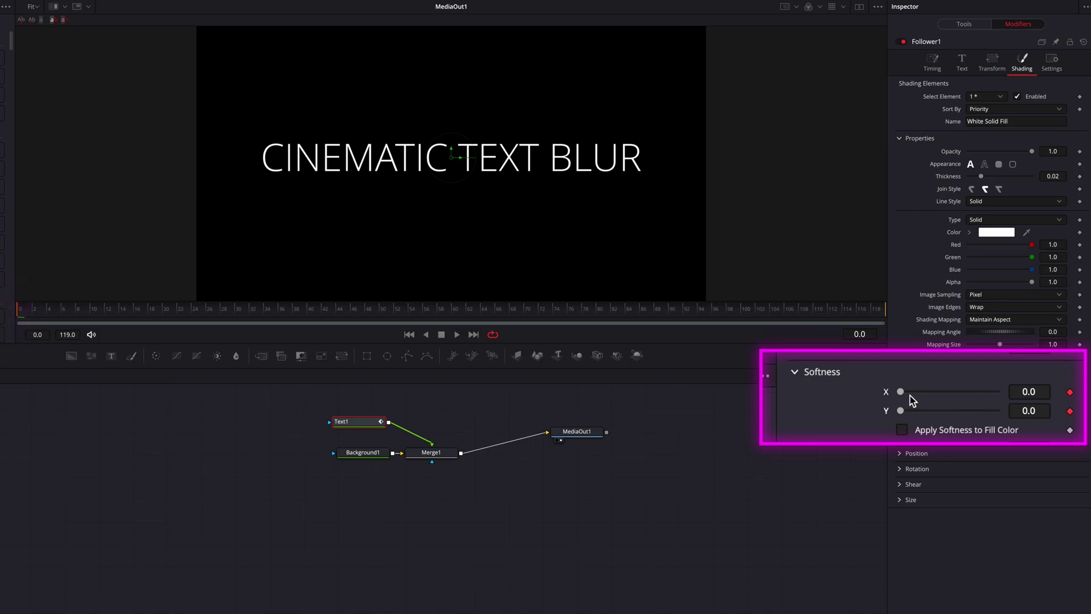
left_click_drag(900, 391, 1006, 407)
left_click_drag(906, 418, 1000, 420)
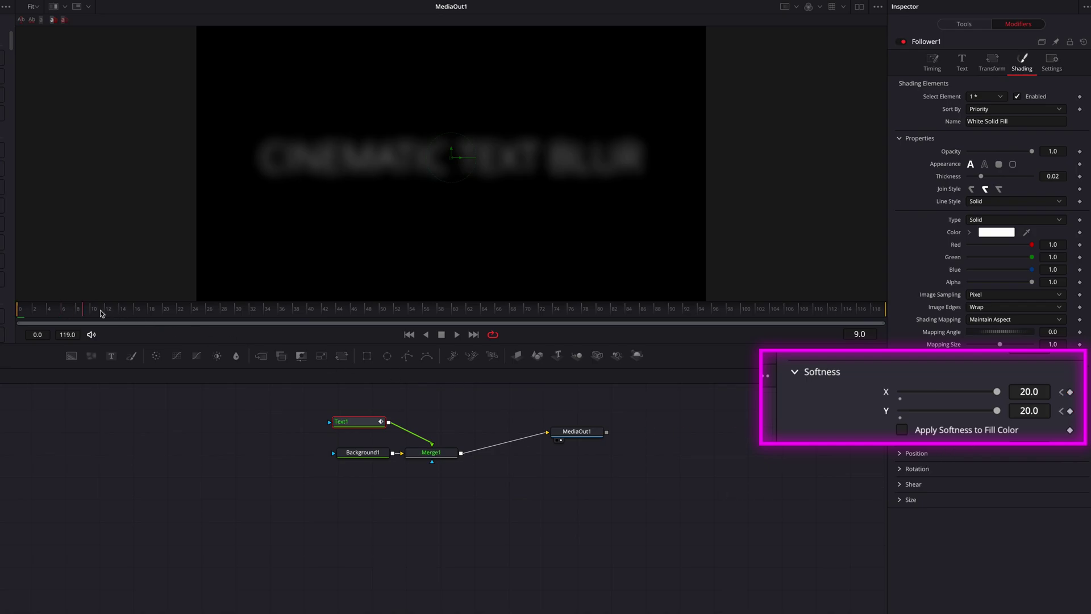
- At frame 30, bring Softness X and Y down to 0
left_click(237, 314)
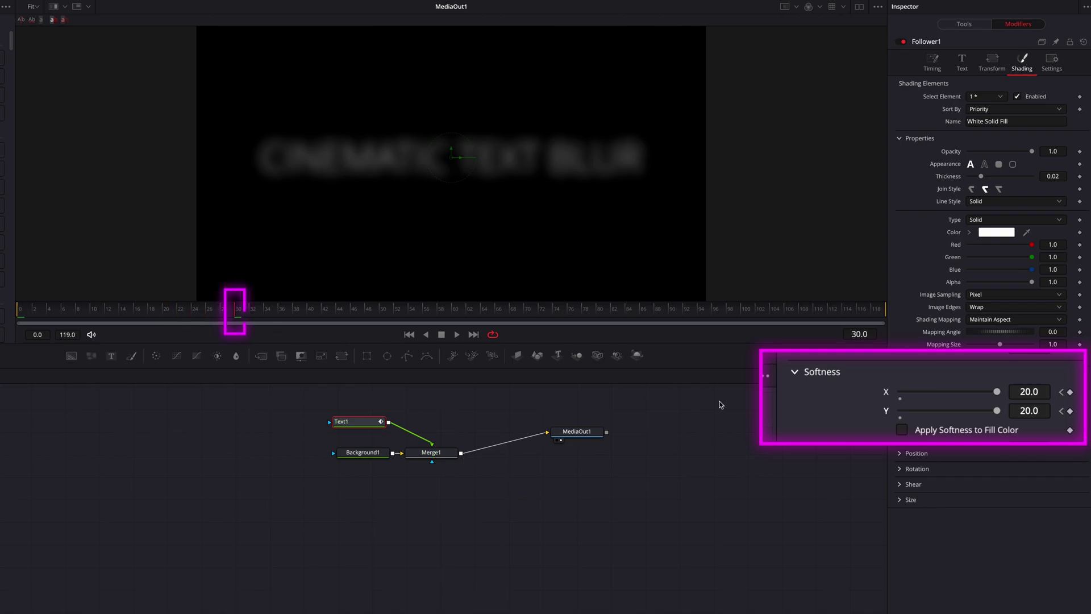
left_click_drag(999, 394, 901, 393)
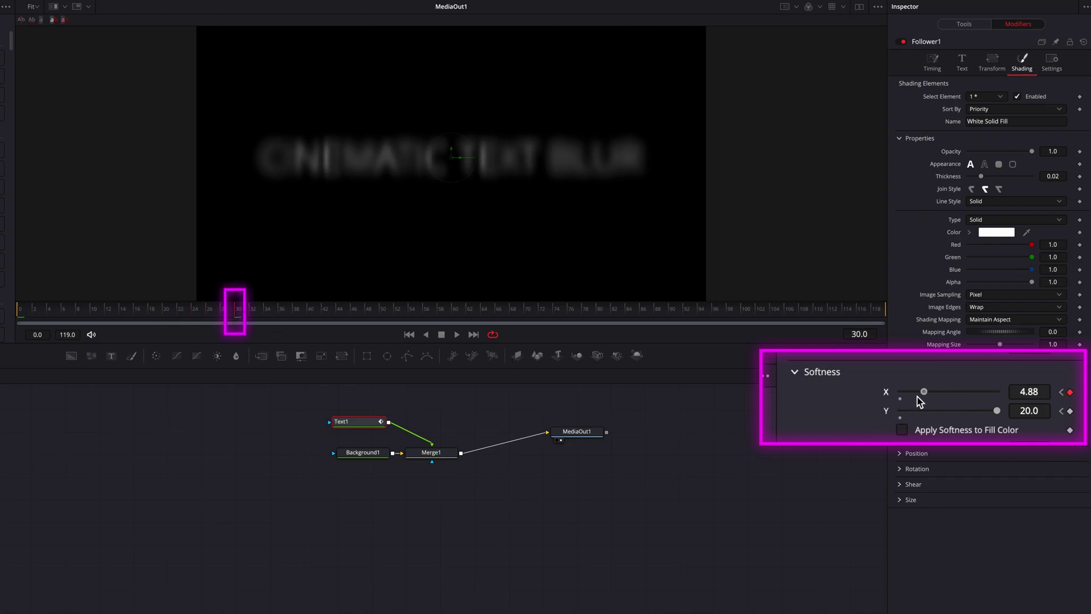
left_click_drag(998, 410, 894, 414)
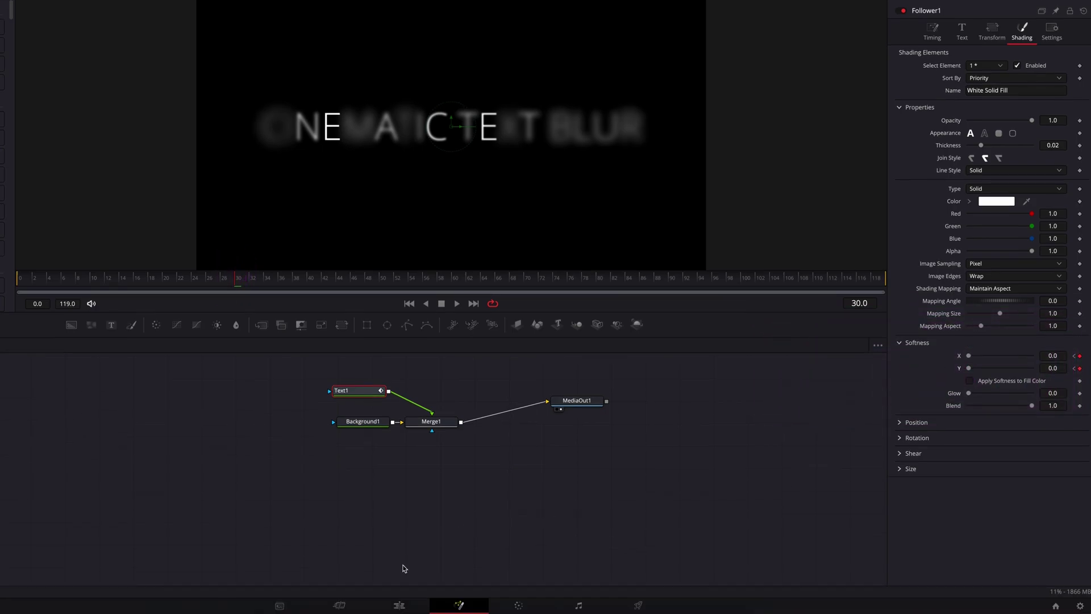
left_click(401, 606)
- Preview the title on the Edit timeline from the start, forward and then in reverse
key("Home")
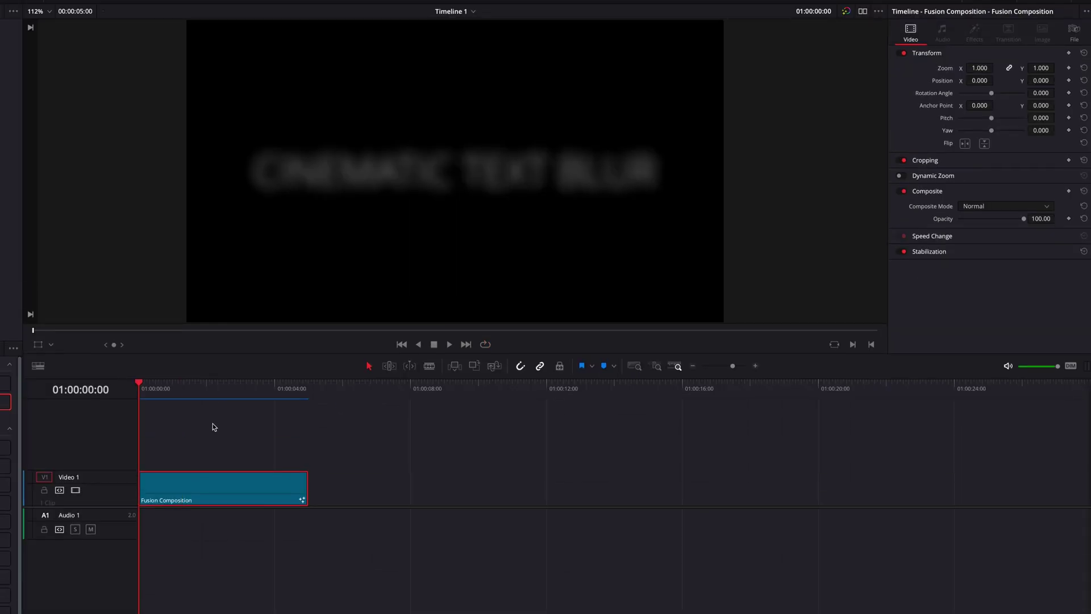
key("space")
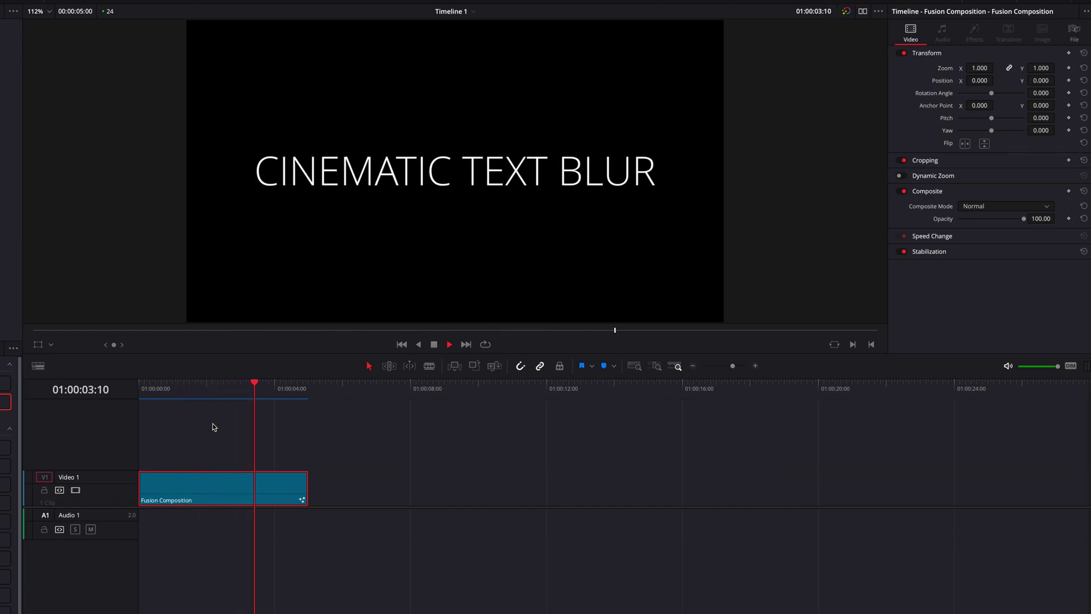
key("j")
key("j")
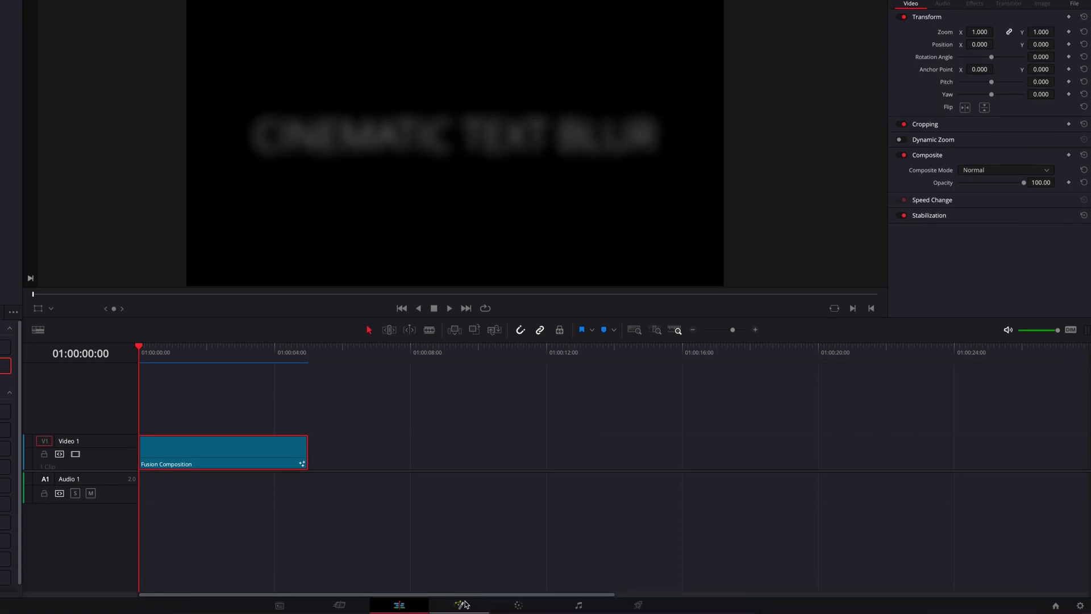
left_click(461, 604)
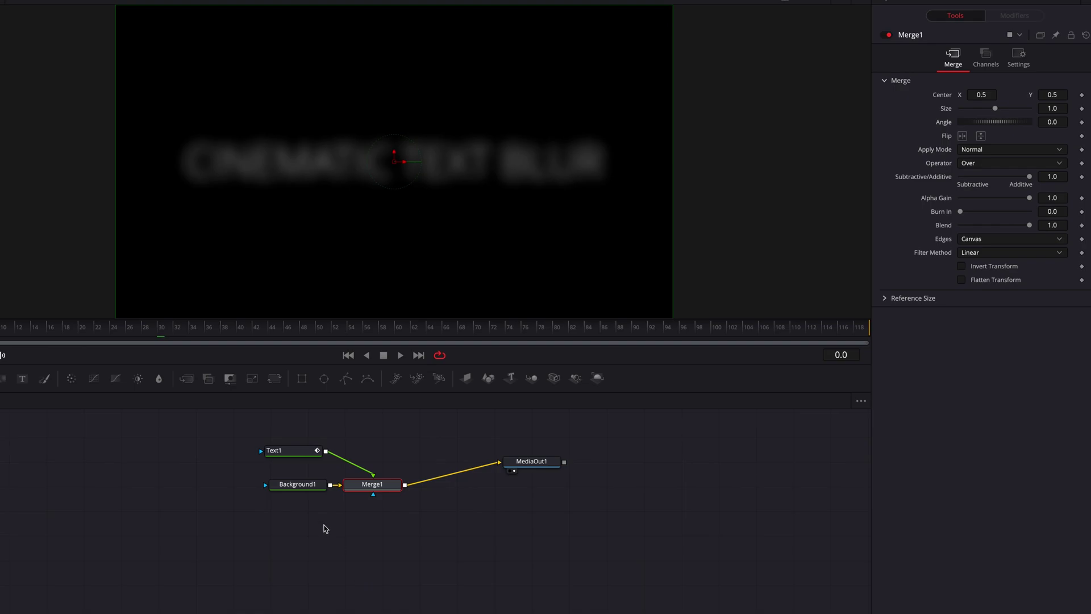
- Set Text1's Follower1 character delay to -4.0
left_click(307, 455)
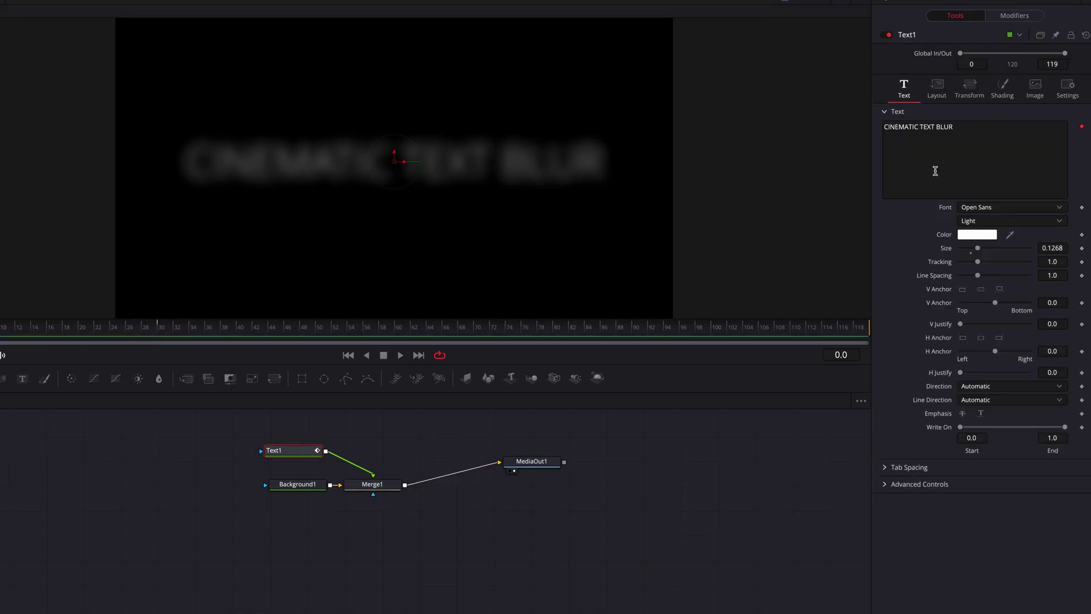
left_click(1014, 16)
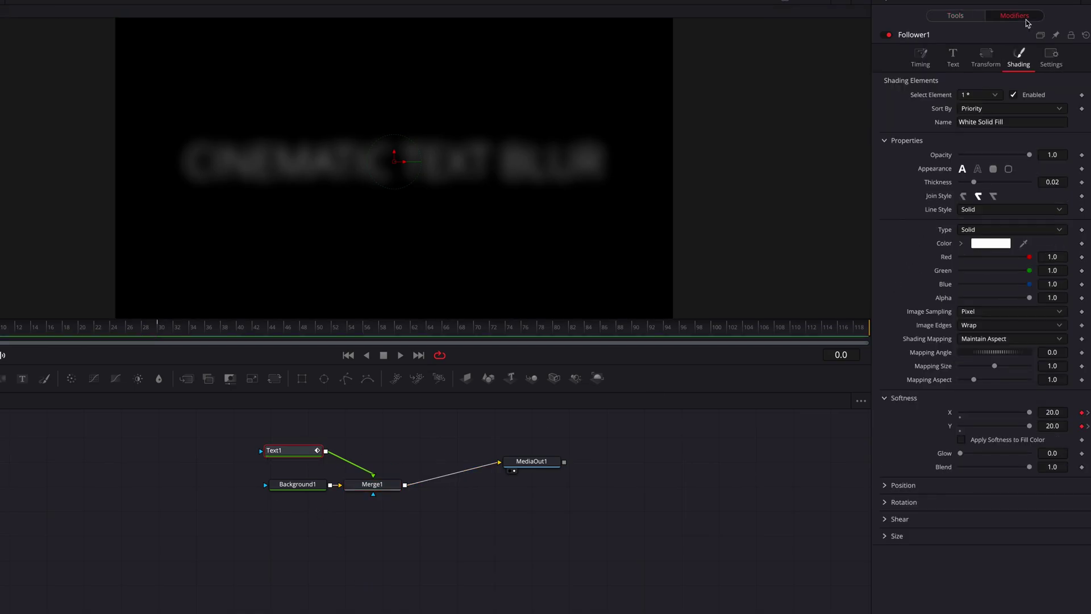
left_click(922, 64)
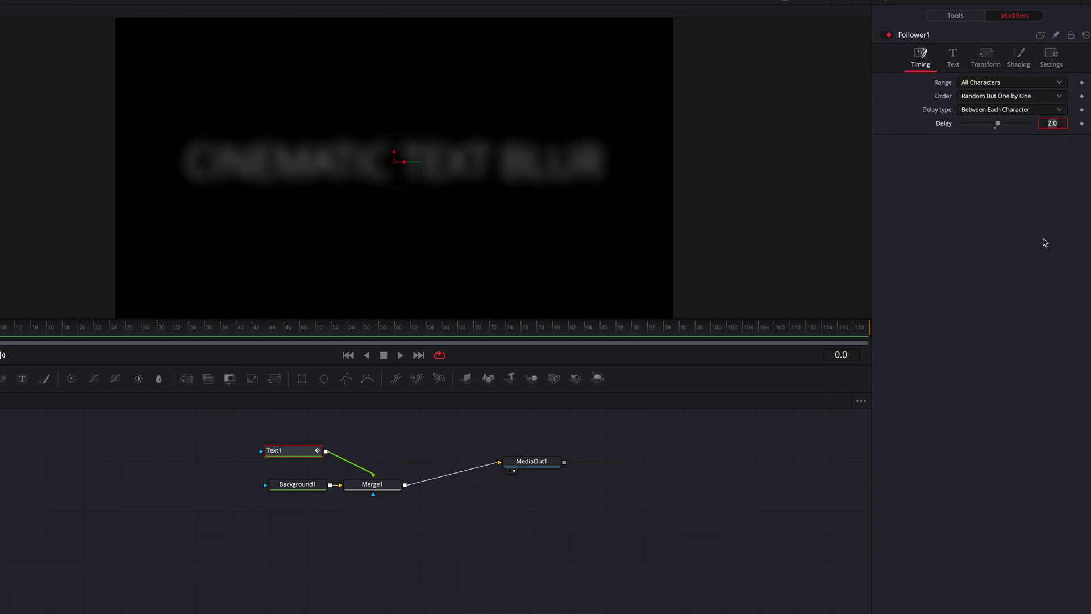
type("0")
key("Return")
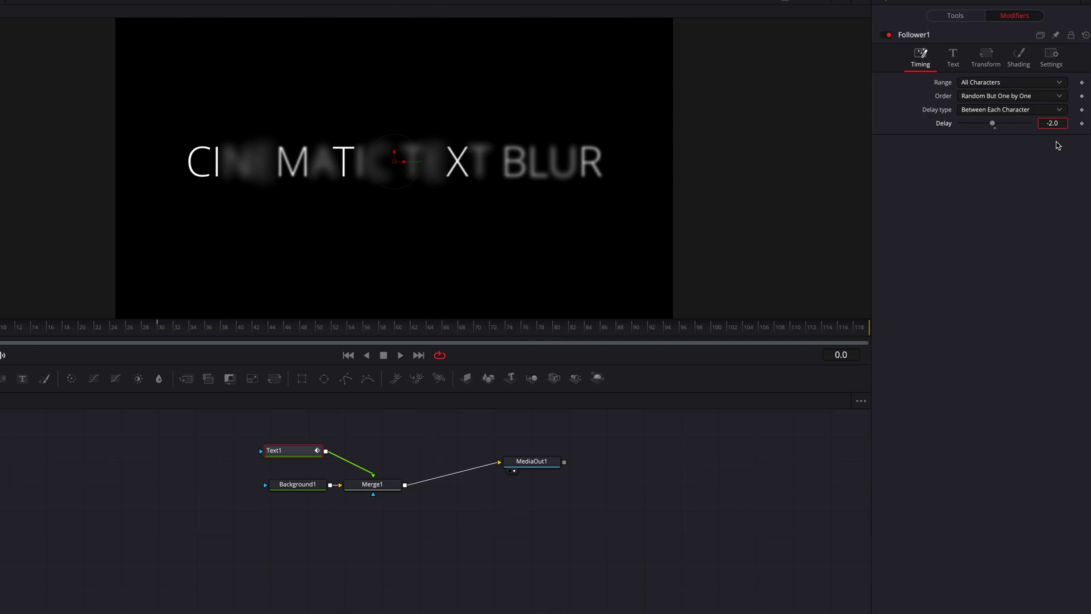
type("-4")
key("Return")
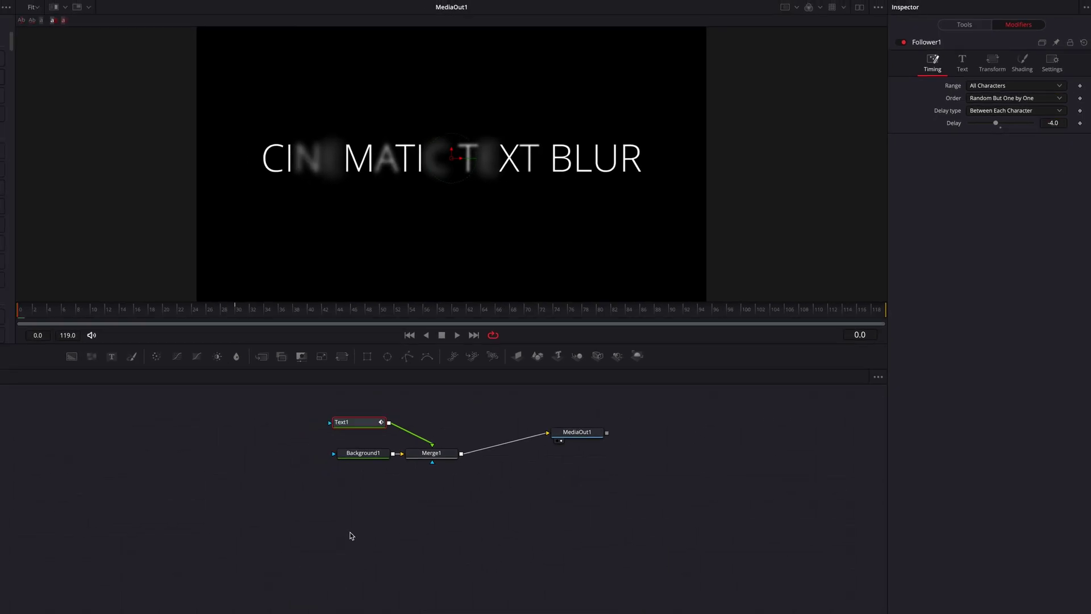
- Preview the -4.0 delay letter reveal, then bring back Text1's Follower1 settings
key("space")
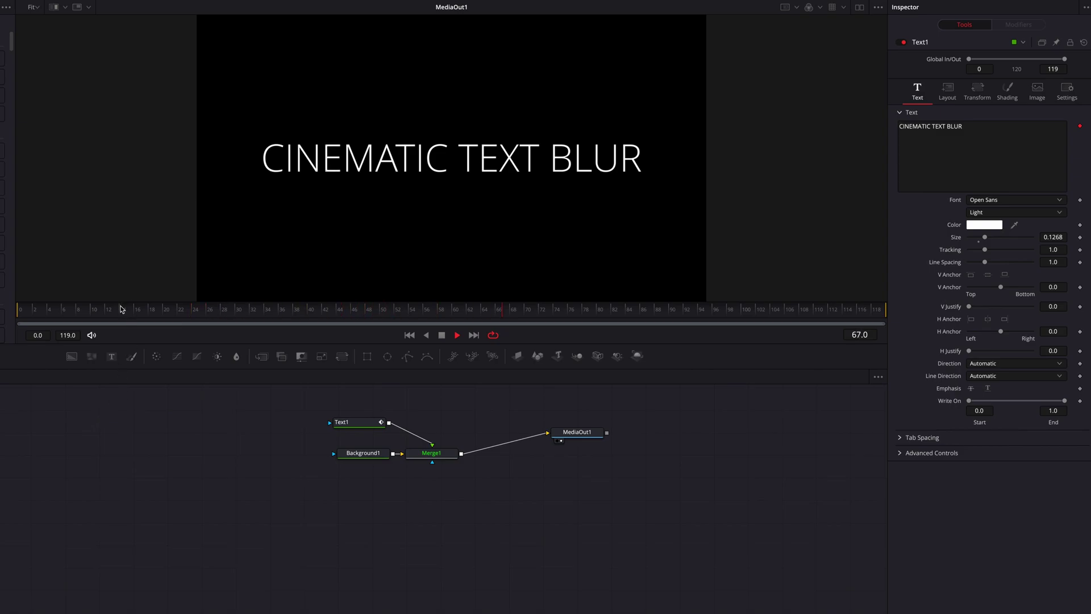
key("space")
key("space")
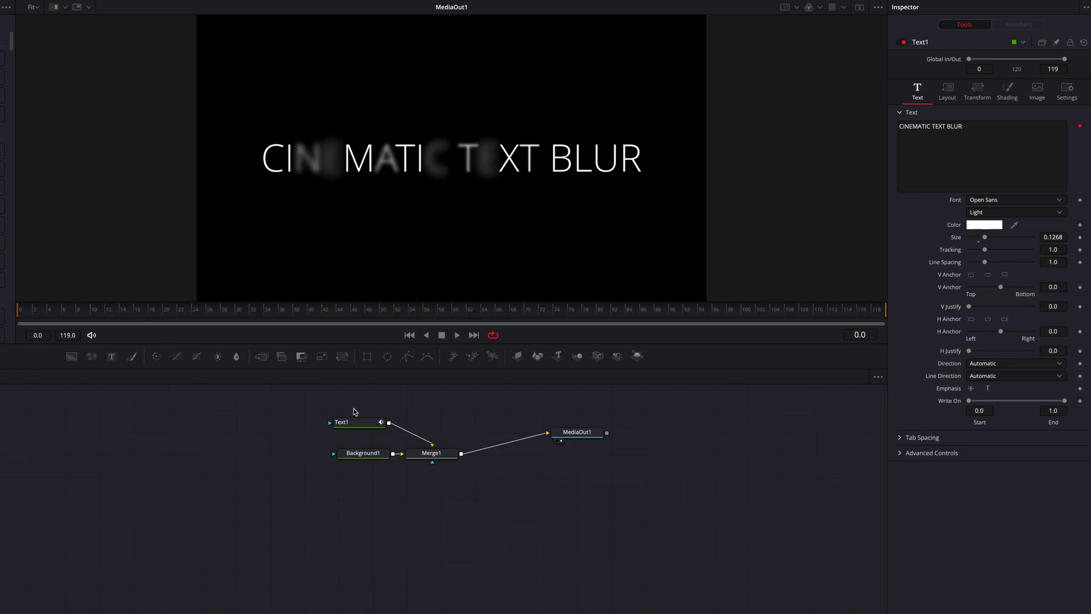
left_click(359, 423)
left_click(1019, 24)
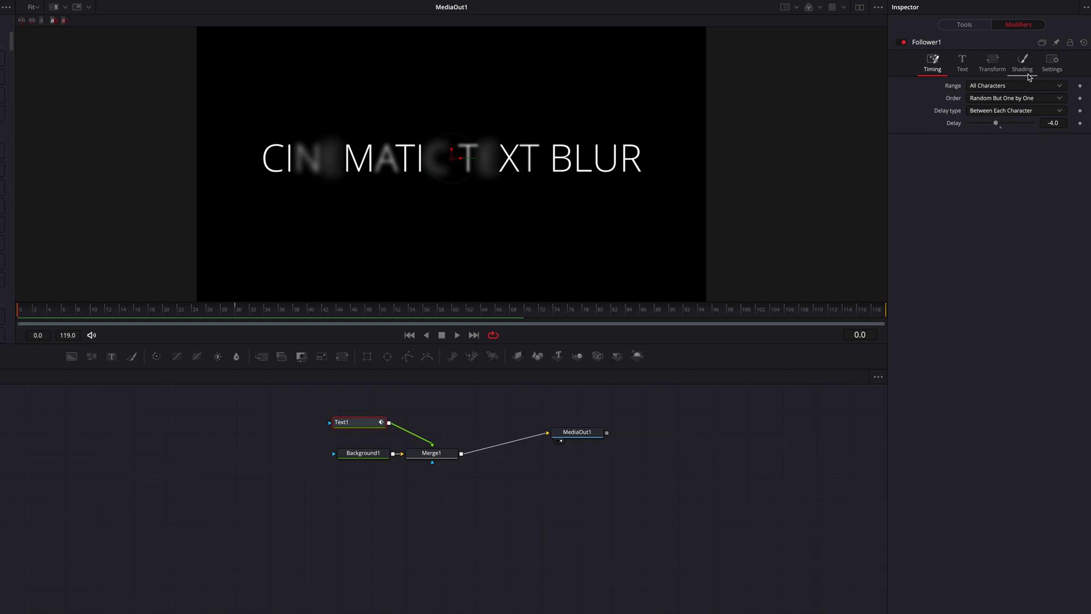
- Add a Follower softness keyframe at frame 60 in the Shading settings
left_click(1023, 64)
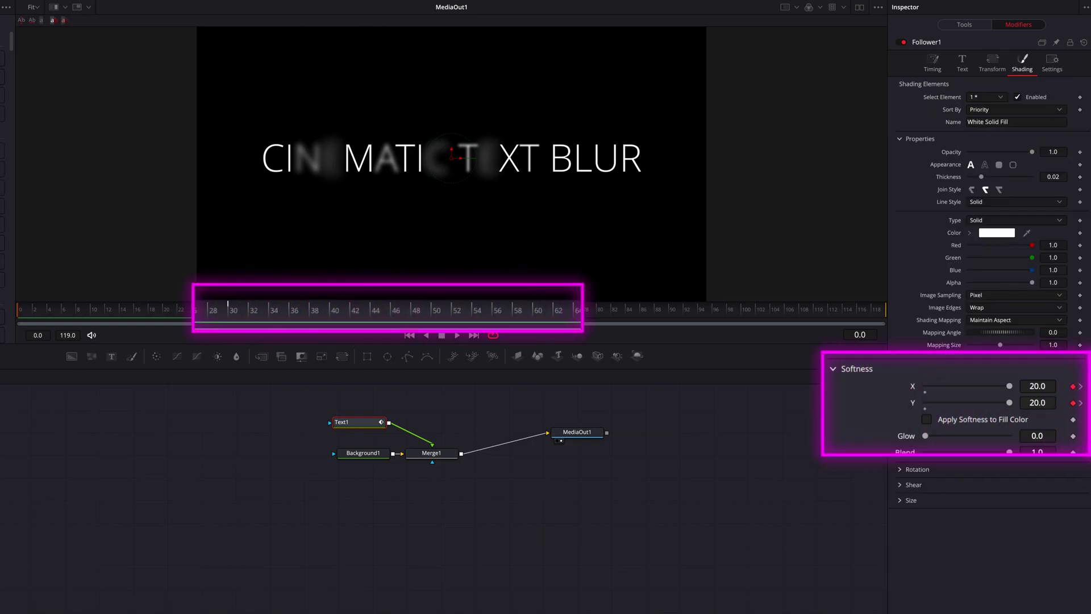
left_click(227, 311)
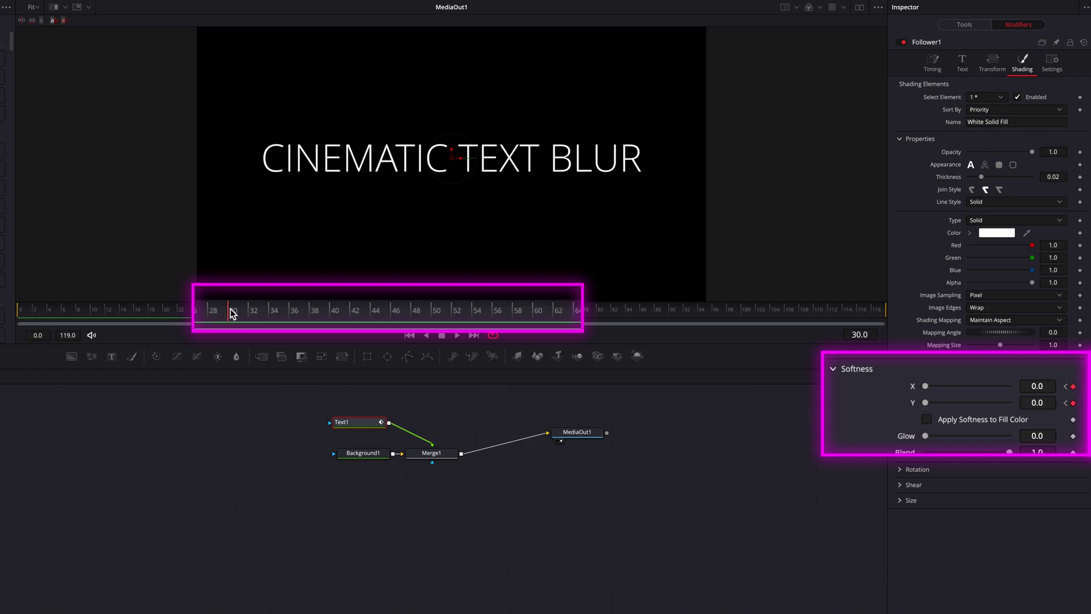
left_click_drag(232, 313, 497, 329)
left_click(1074, 386)
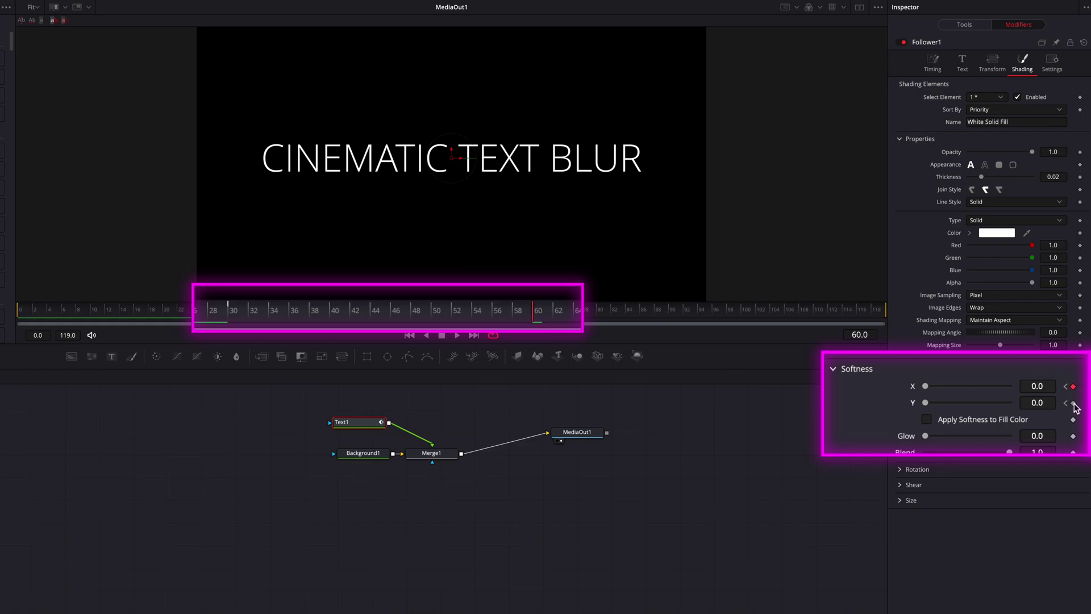
left_click(1066, 402)
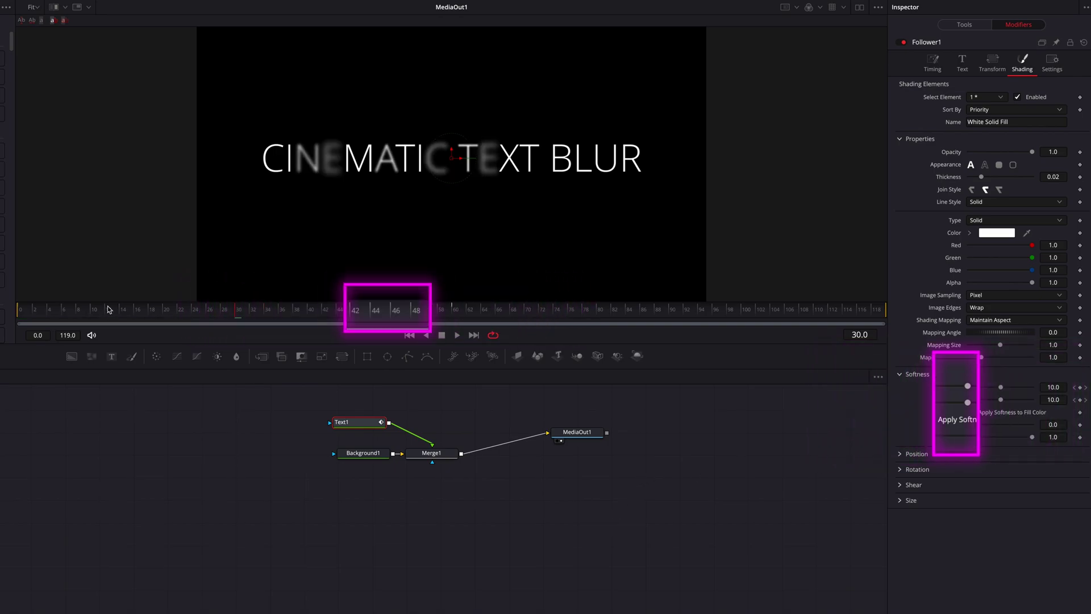
- Check the blur in playback, then set letter softness to 0 at frame 30
key("space")
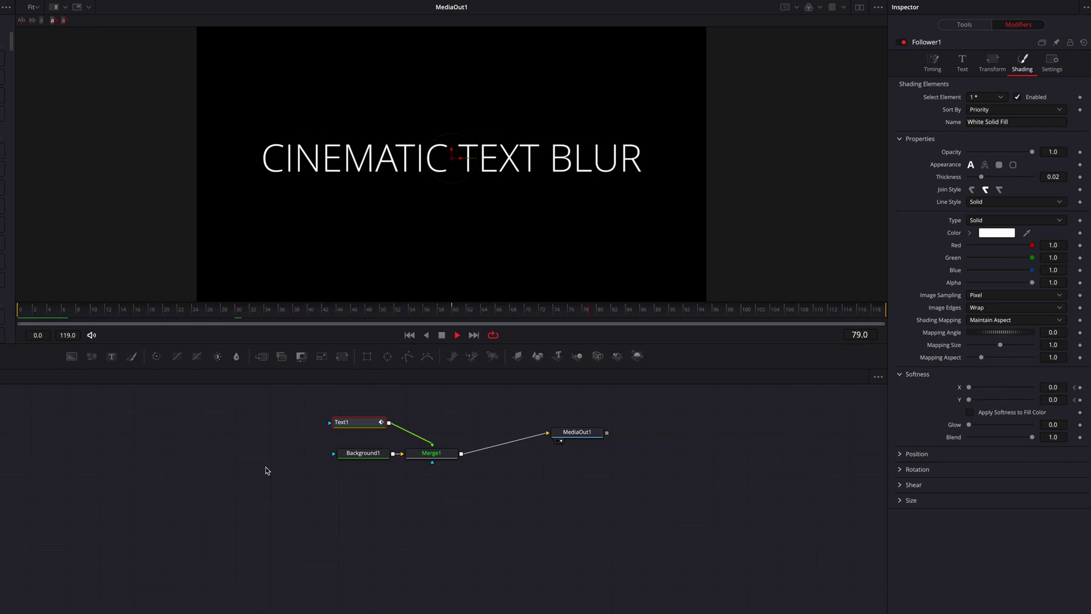
key("space")
left_click_drag(263, 311, 238, 310)
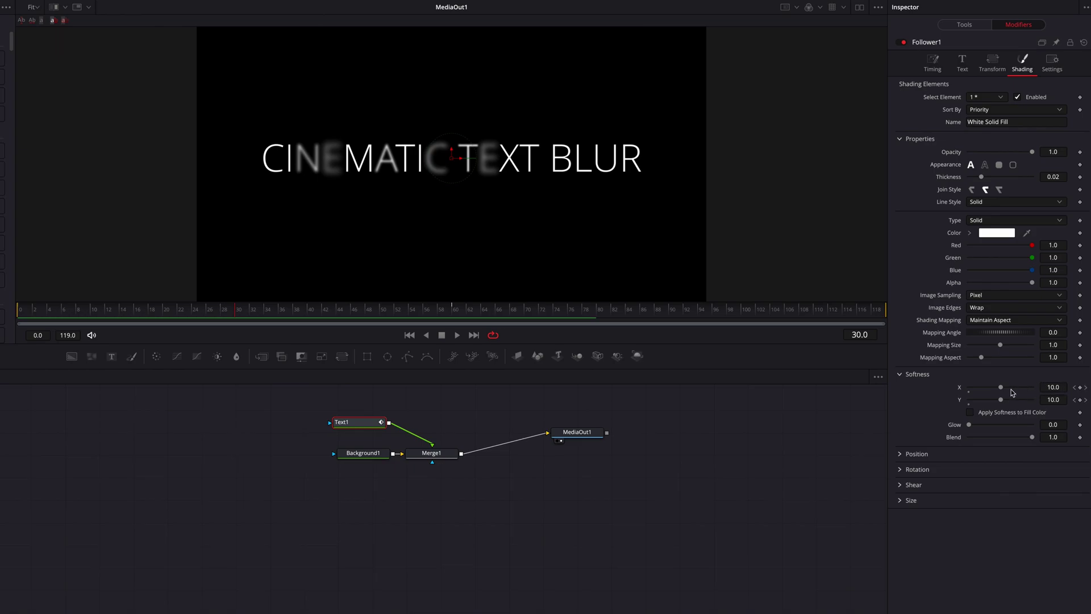
left_click_drag(1000, 387, 969, 387)
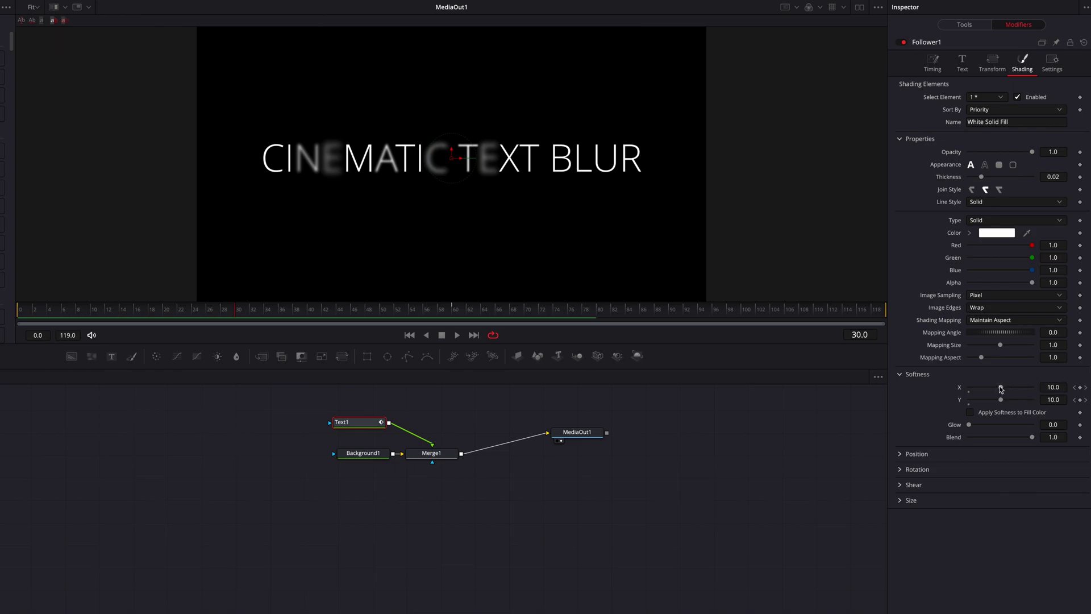
left_click(1079, 401)
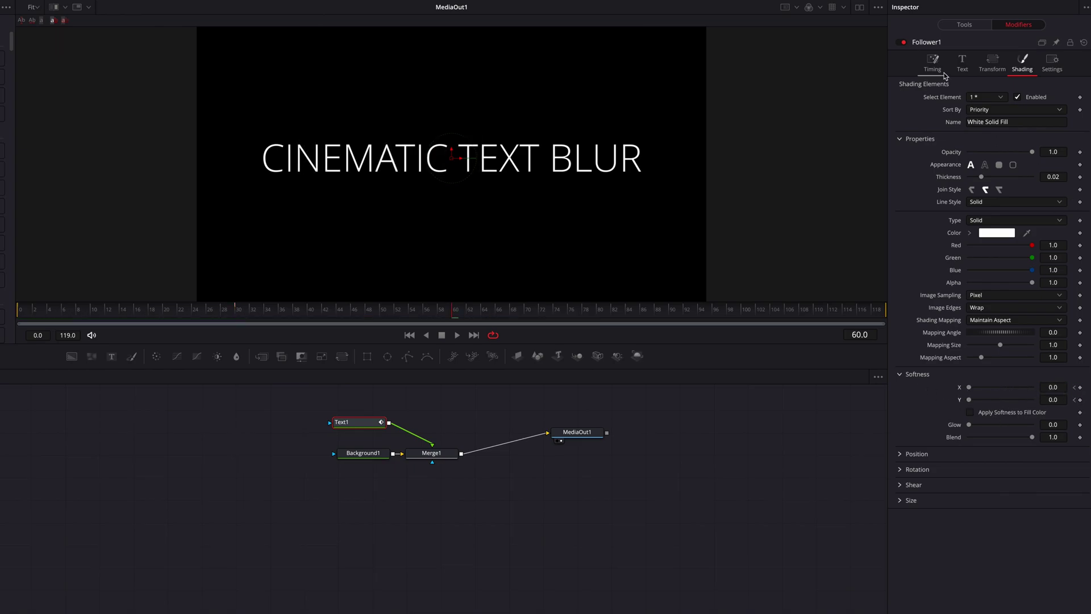
left_click(933, 62)
- Commit a 2.0 letter delay and scrub back to frame 0
key("Return")
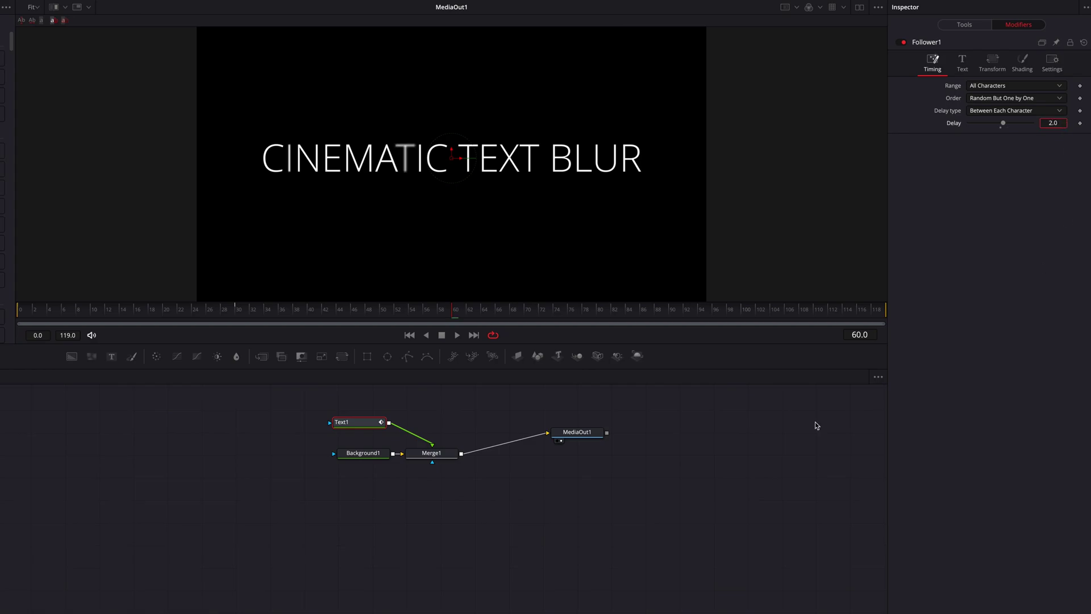
left_click_drag(226, 313, 19, 312)
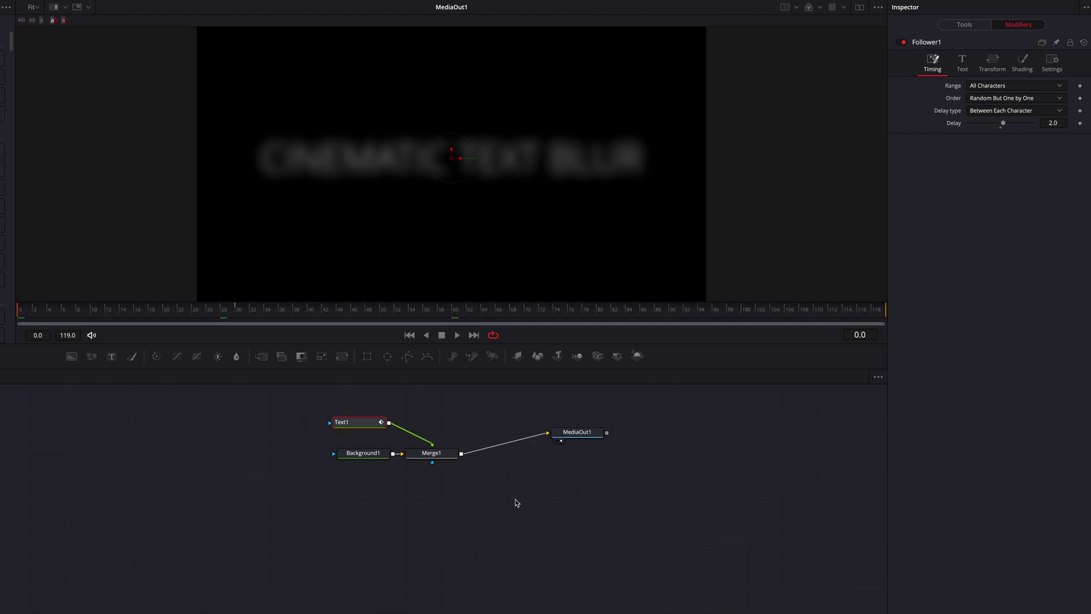
left_click(1023, 67)
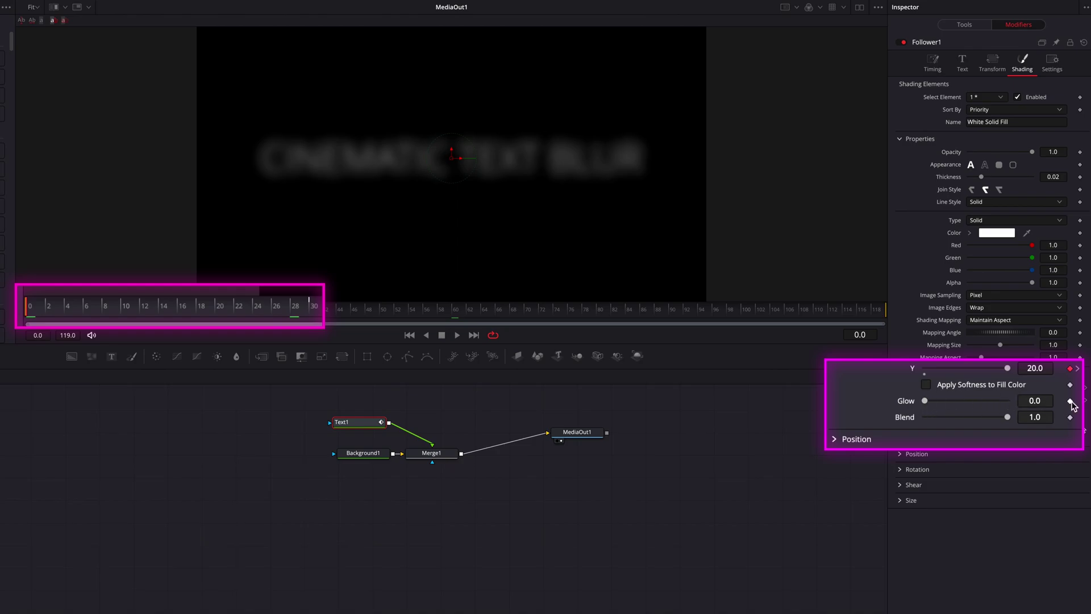
- Keyframe letter glow at 0.567 on frame 0 and 0 on frame 30, then play
left_click_drag(937, 405, 971, 408)
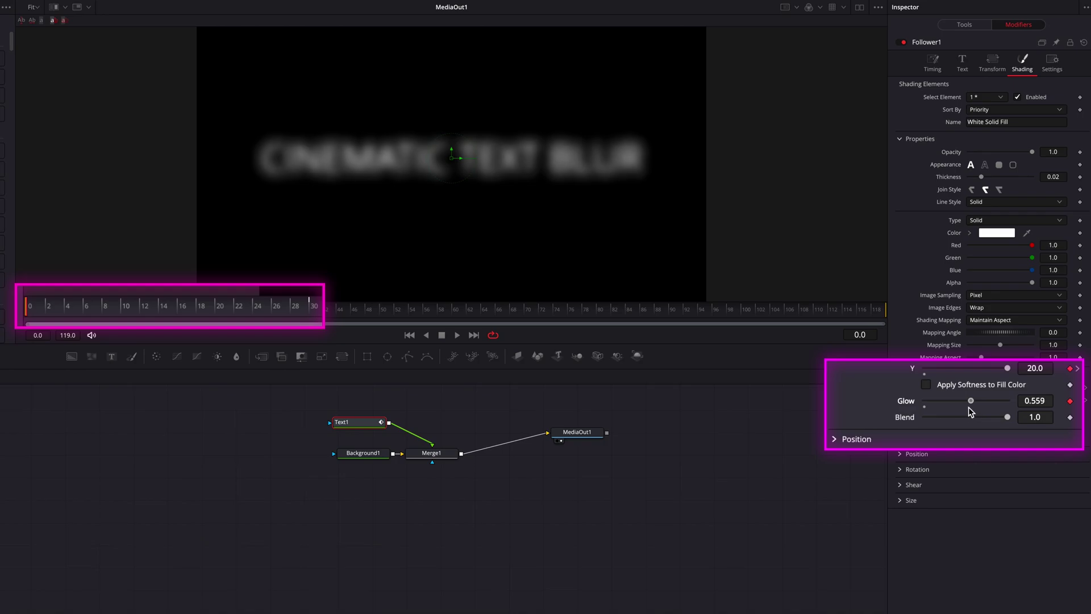
left_click_drag(305, 310, 319, 311)
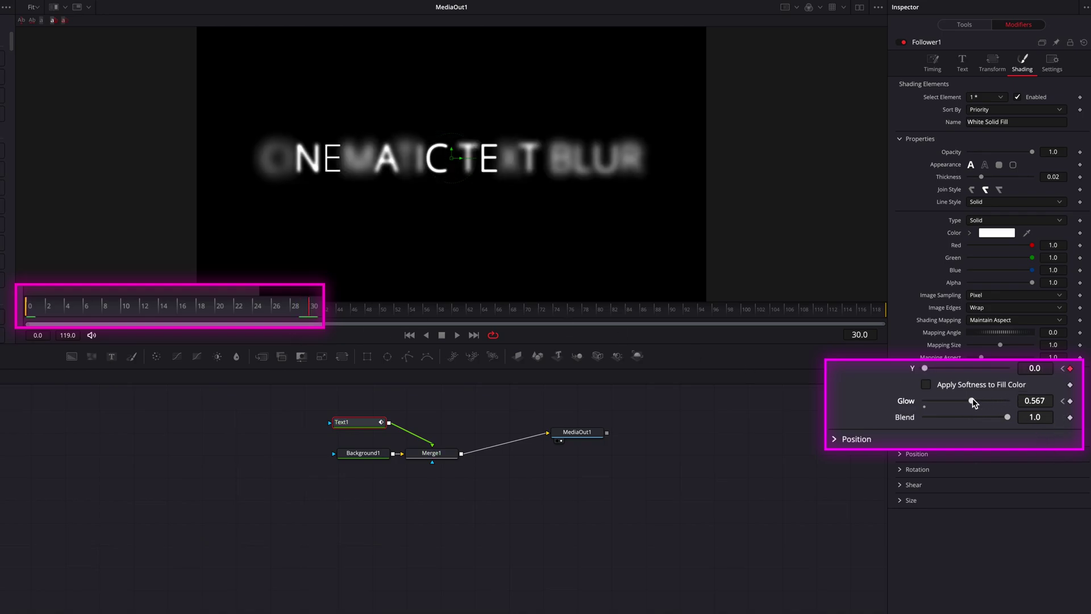
left_click_drag(972, 402, 912, 402)
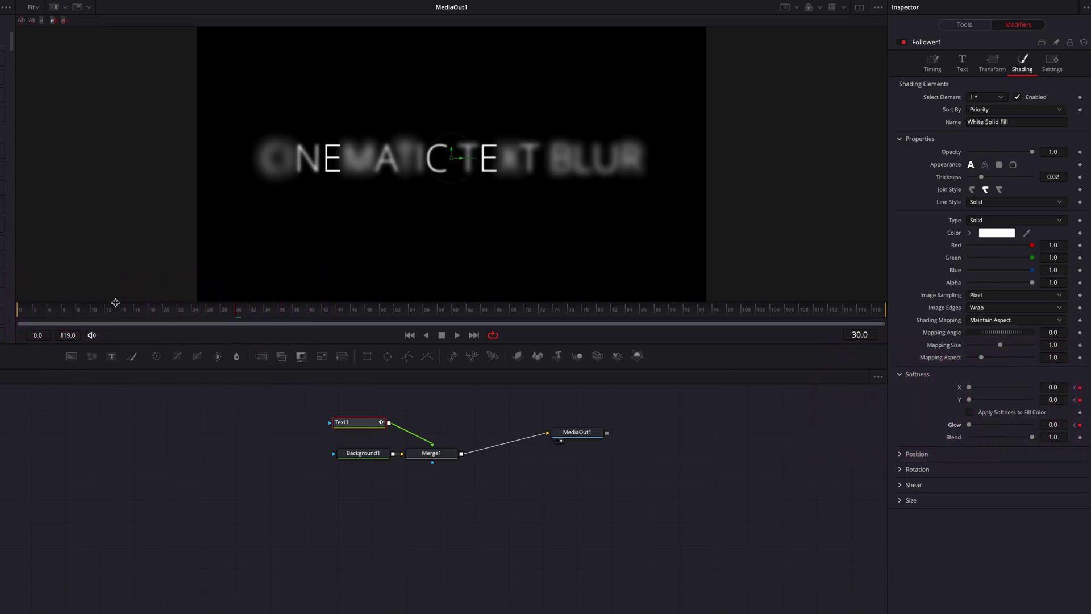
key("space")
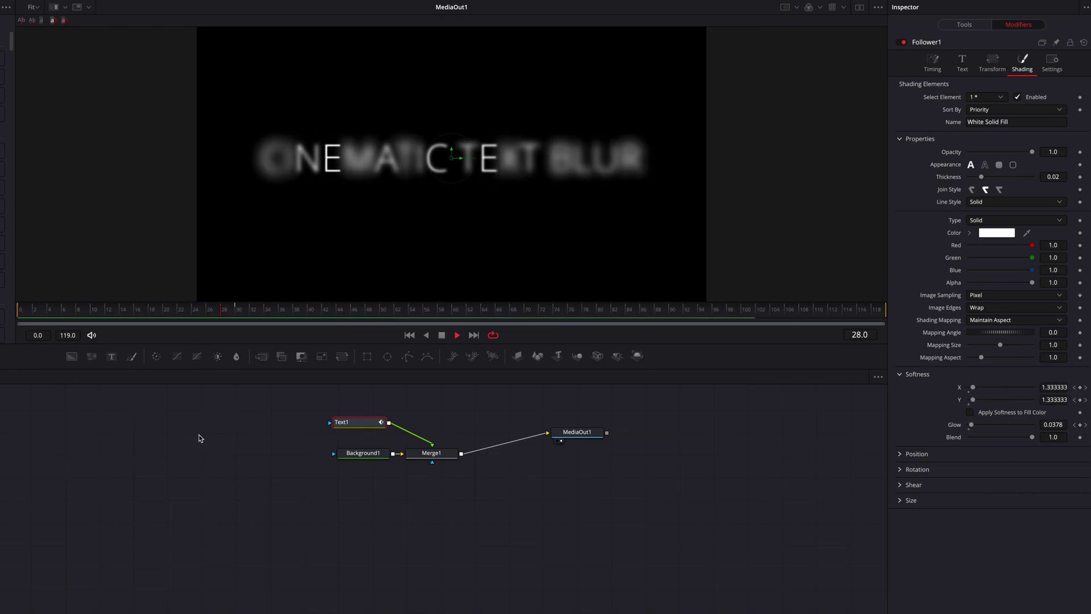
- Keyframe the letters' Opacity from 0.0 at frame 0 to 1.0 near frame 20, and preview it
left_click(145, 309)
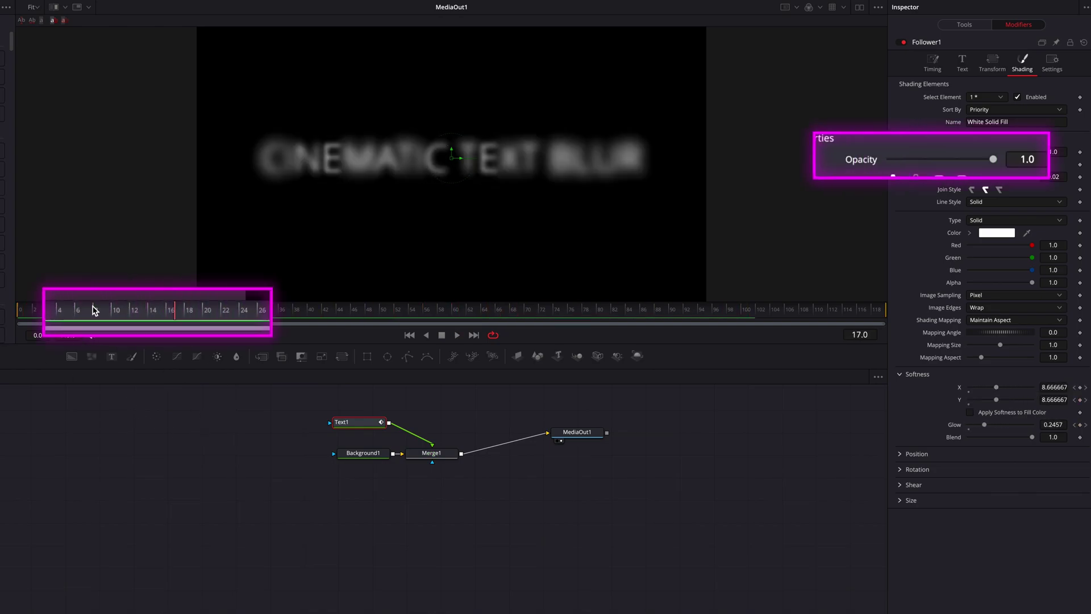
key("Home")
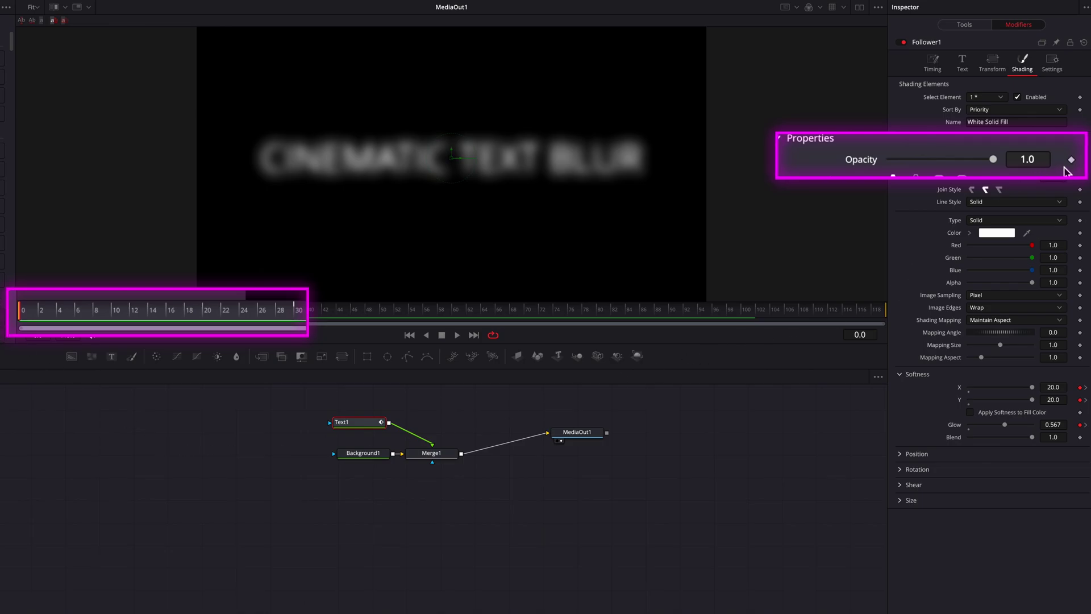
left_click(1071, 160)
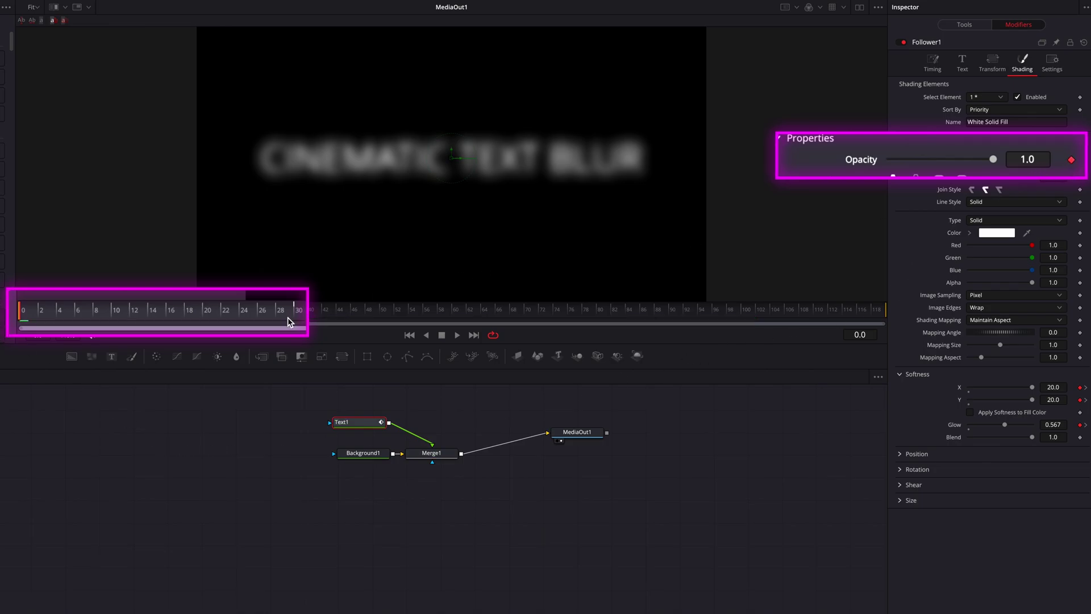
mouse_move(190, 318)
left_mouse_down()
mouse_move(168, 318)
mouse_move(206, 317)
left_mouse_up()
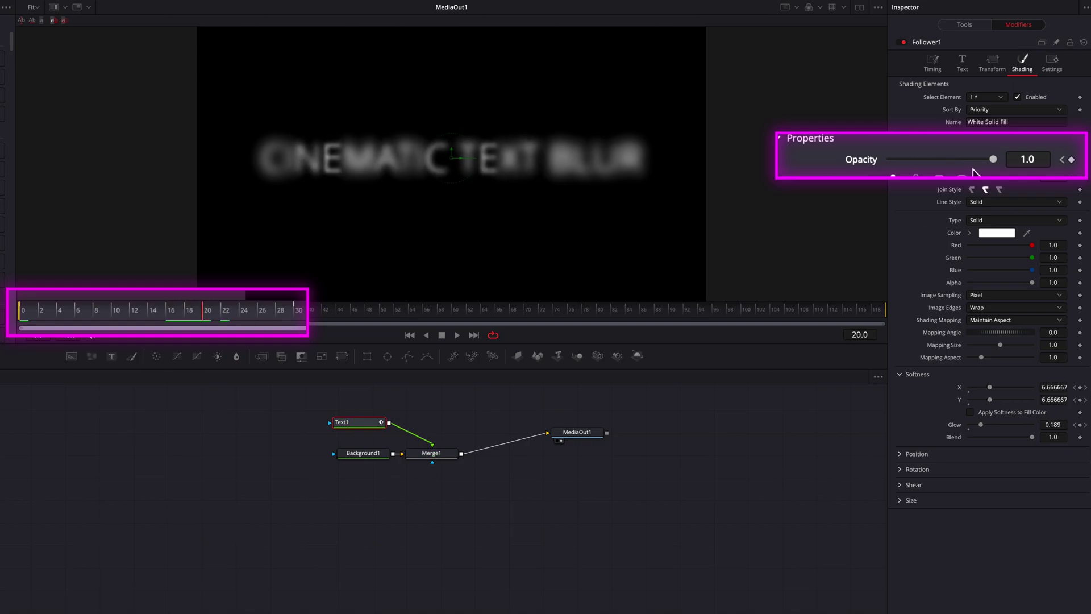
left_click(1063, 160)
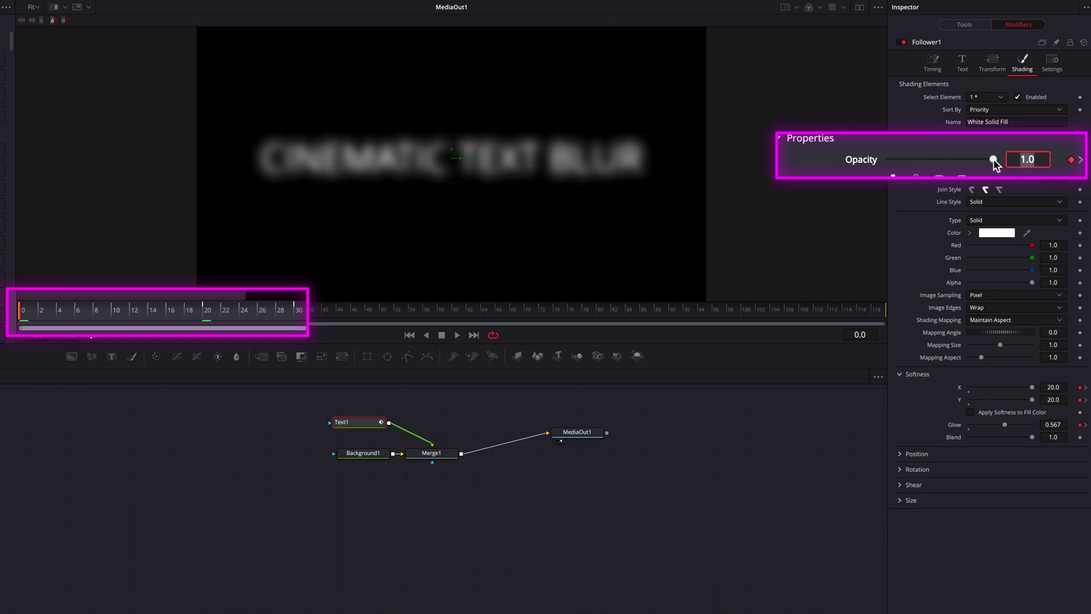
left_click_drag(993, 159, 861, 161)
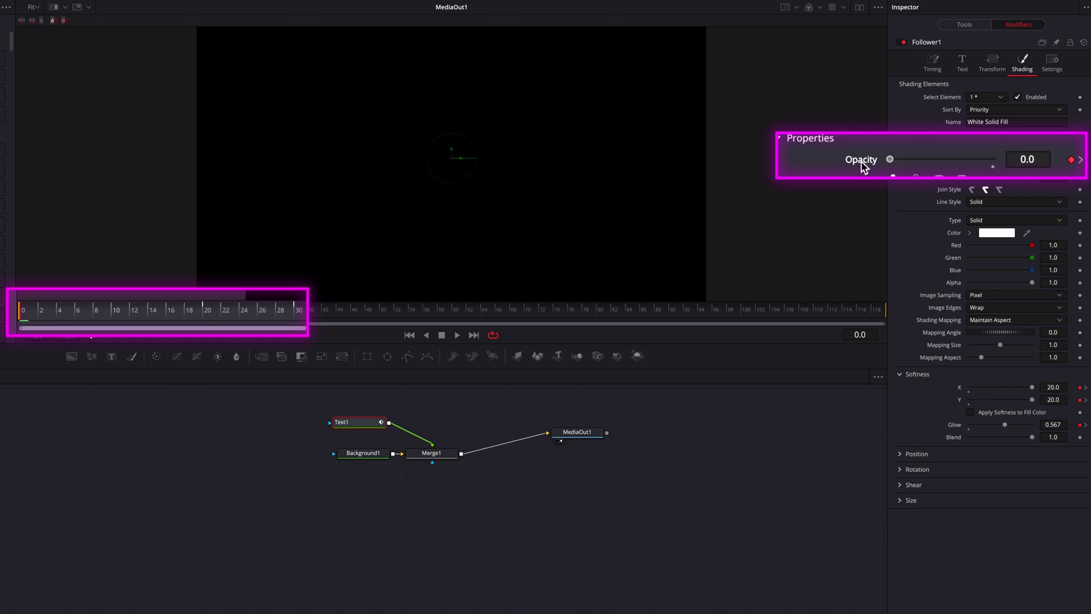
key("space")
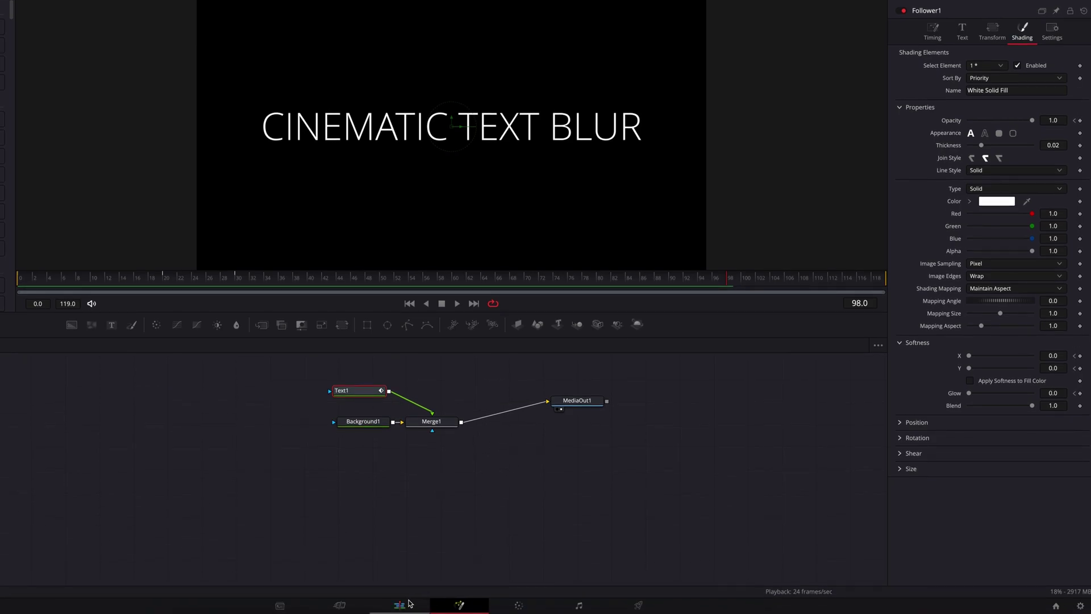
- Play the Fusion Composition clip from the start on the Edit page timeline
left_click(400, 605)
left_click_drag(226, 418, 165, 466)
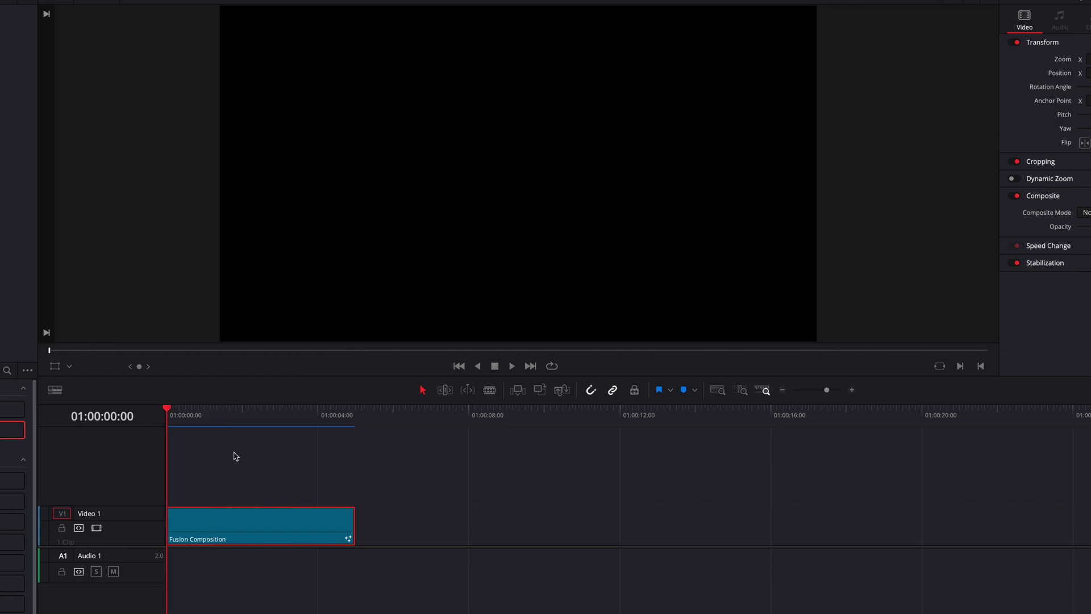
key("space")
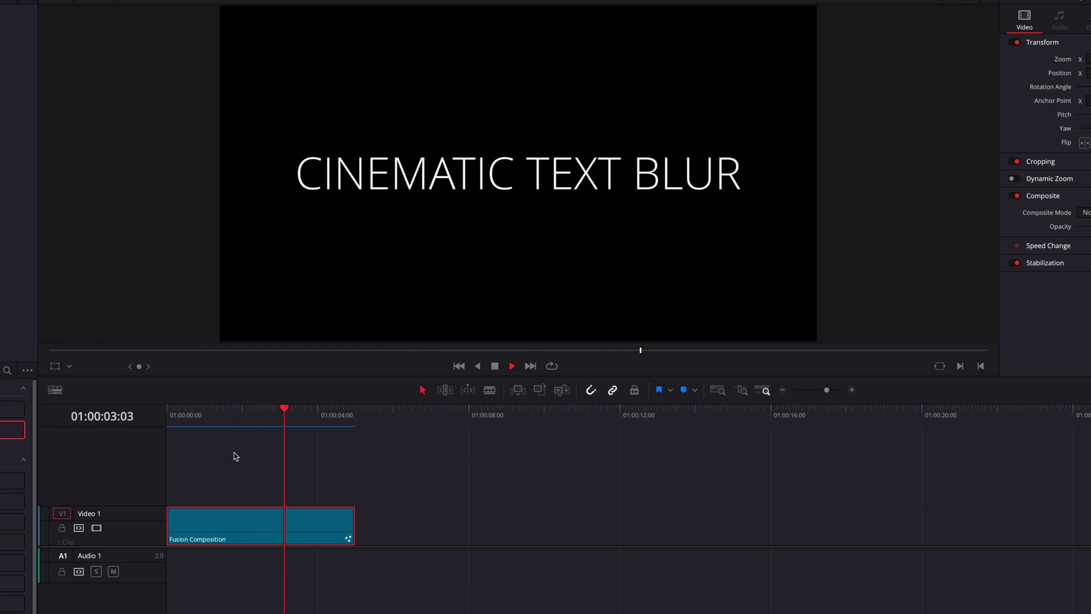
key("space")
key("Home")
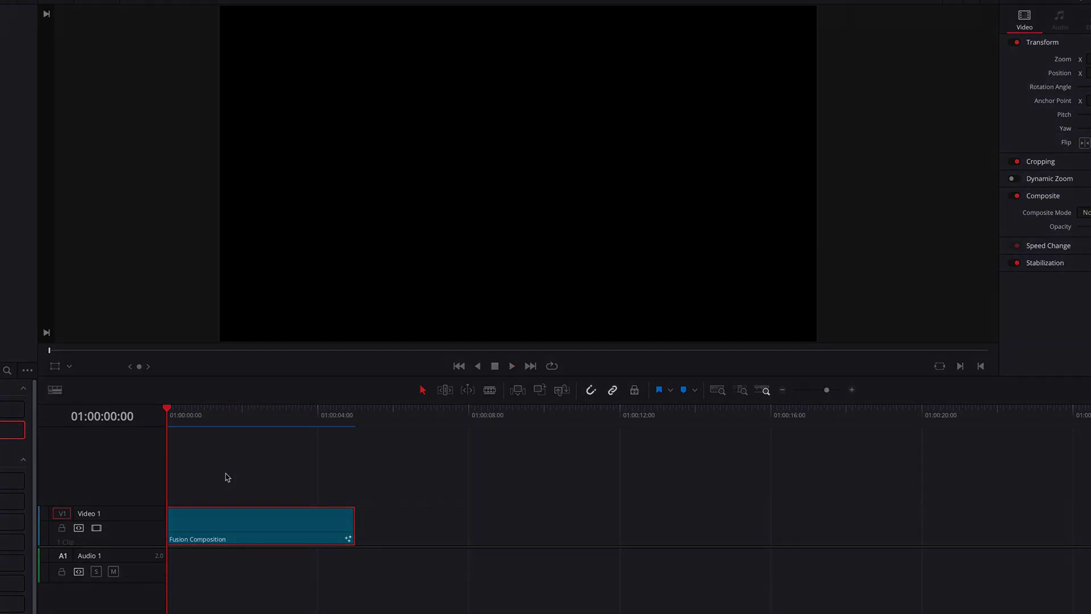